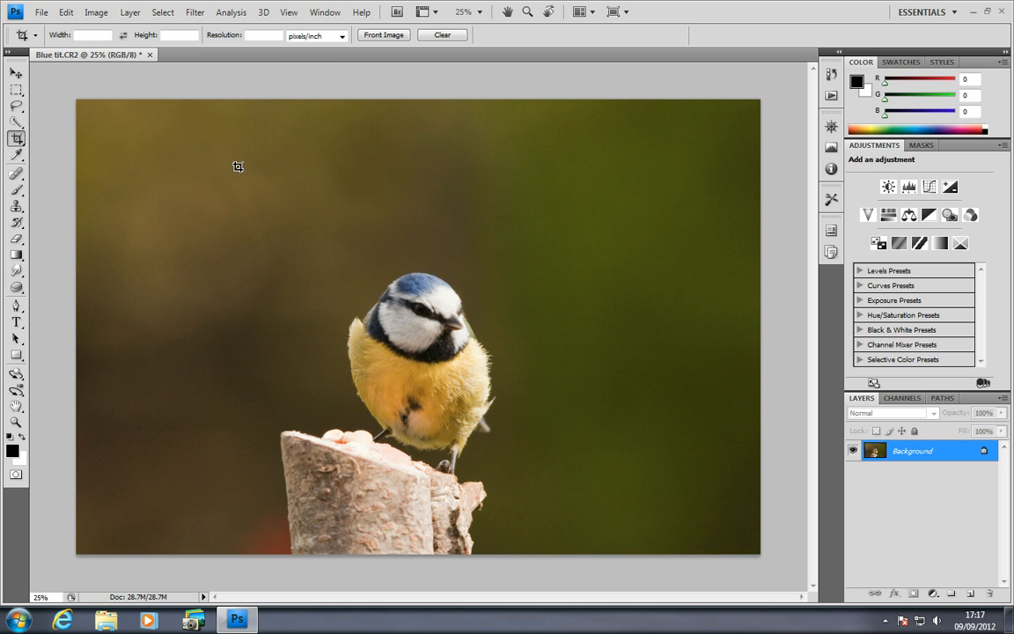
pyautogui.moveTo(238, 166); pyautogui.dragTo(567, 553)
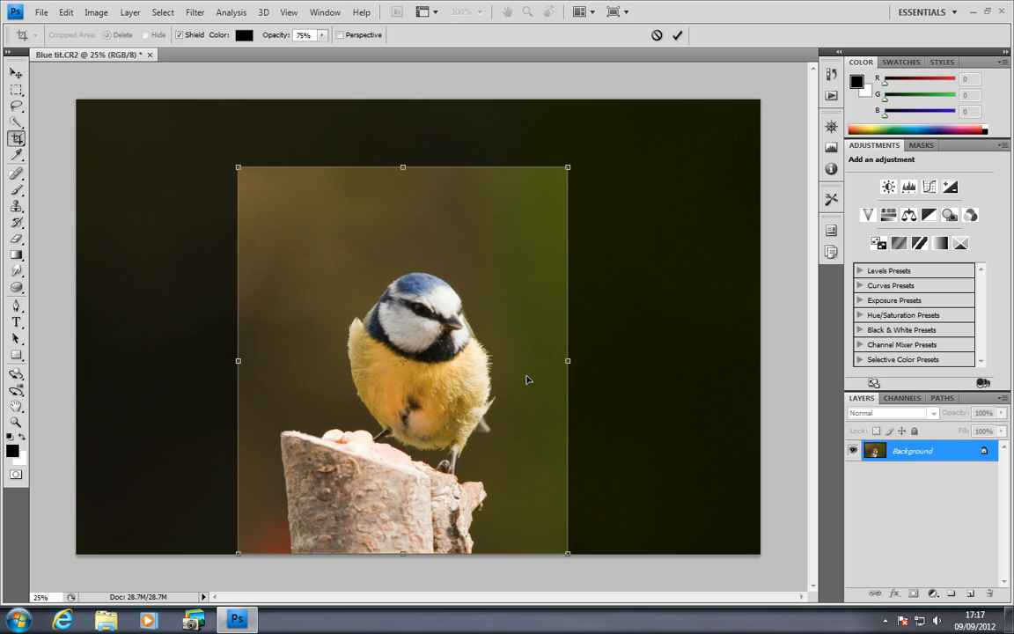
pyautogui.moveTo(532, 378); pyautogui.dragTo(590, 377)
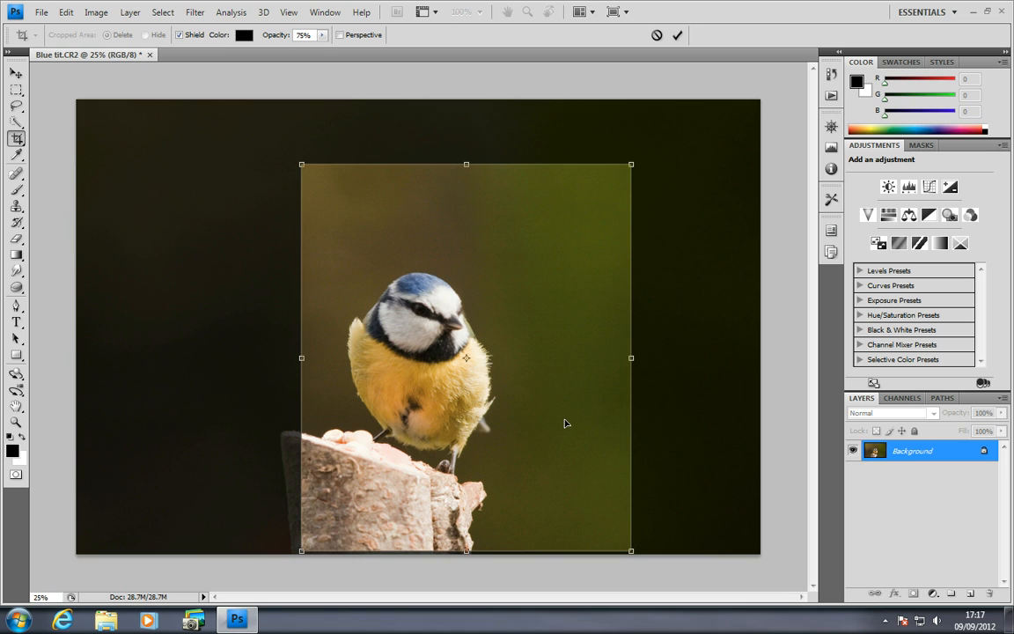
pyautogui.moveTo(563, 423); pyautogui.dragTo(518, 423)
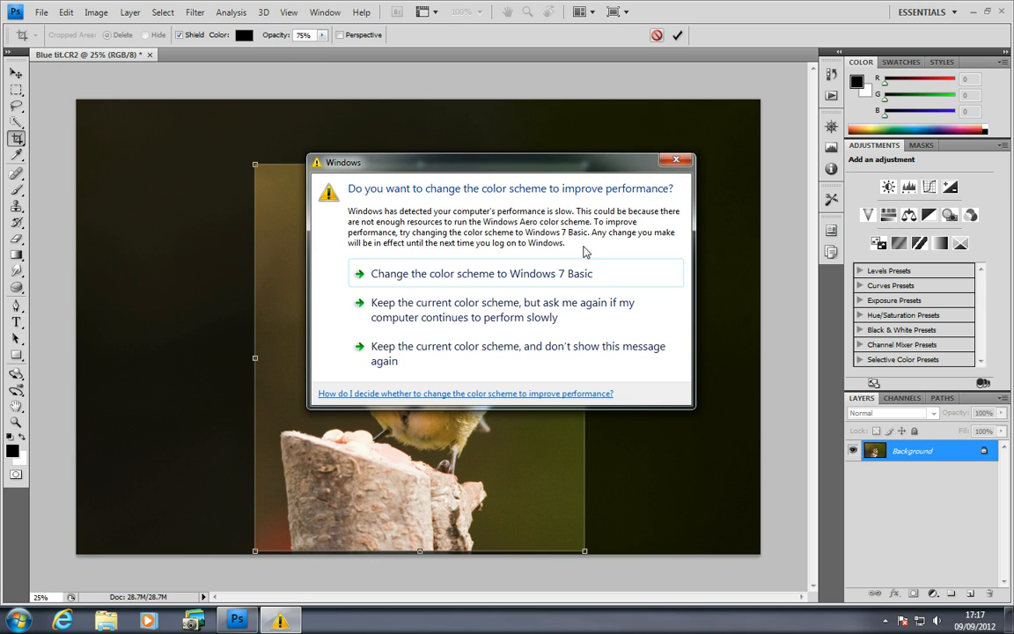
pyautogui.click(455, 351)
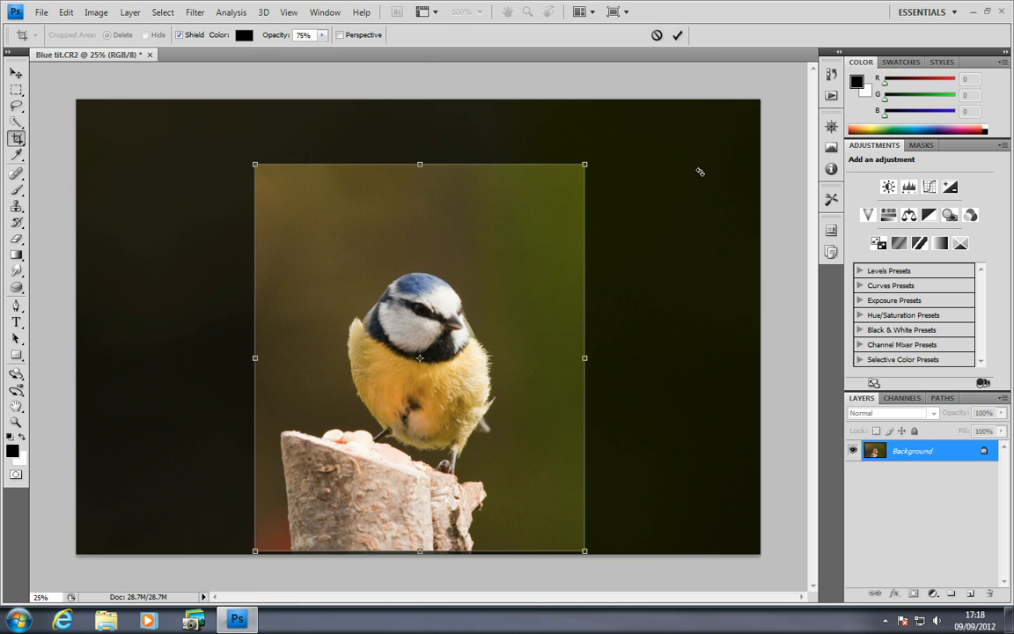
pyautogui.click(656, 36)
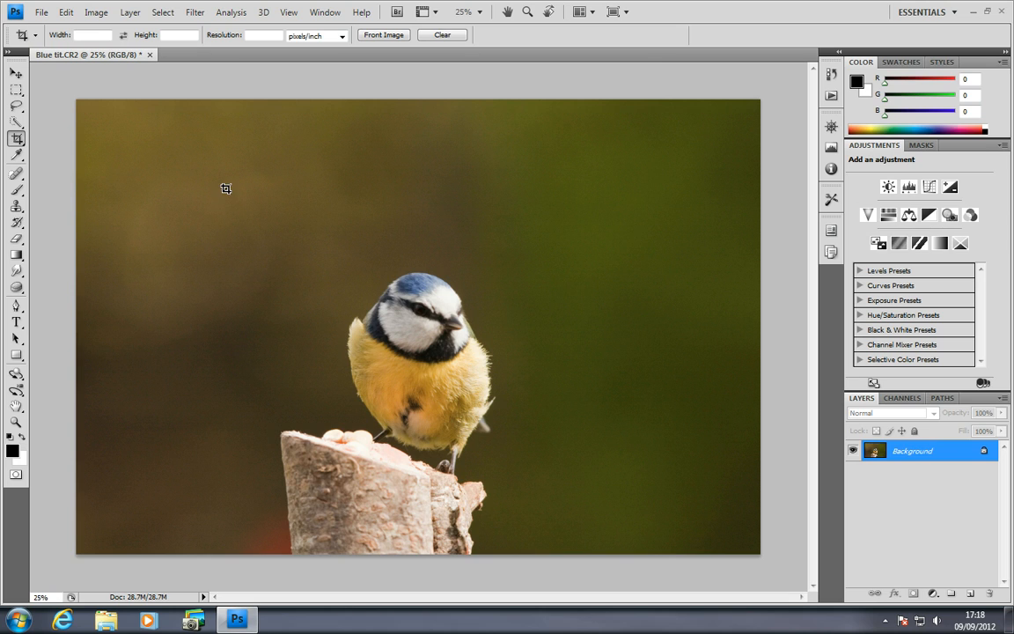
# Crop the photo to an upright frame around the bird and the log, reaching down to the image's lower edge
pyautogui.moveTo(226, 187); pyautogui.dragTo(567, 556)
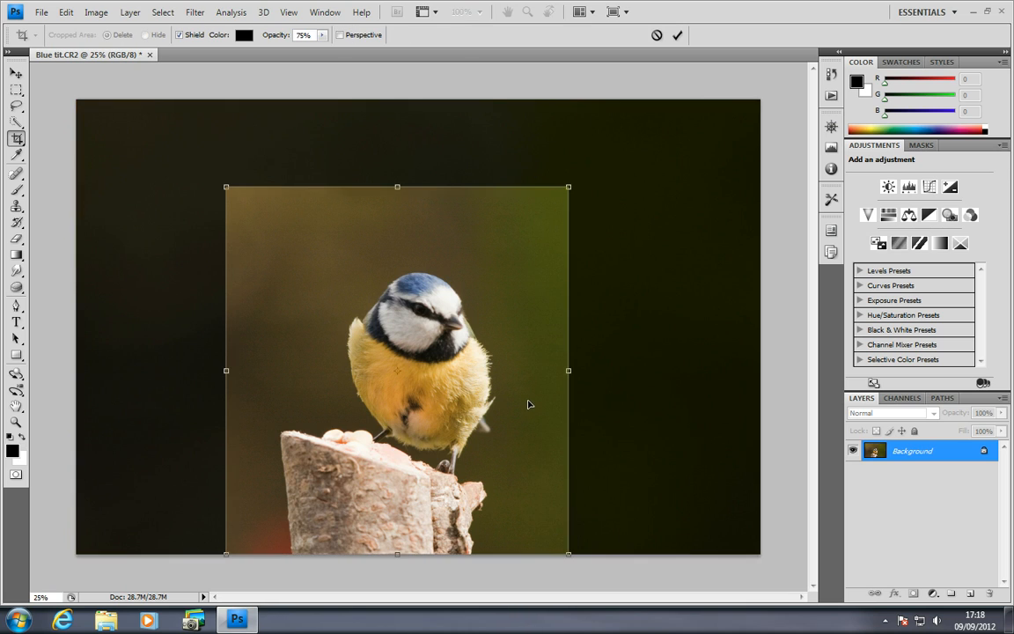
pyautogui.moveTo(533, 403); pyautogui.dragTo(541, 402)
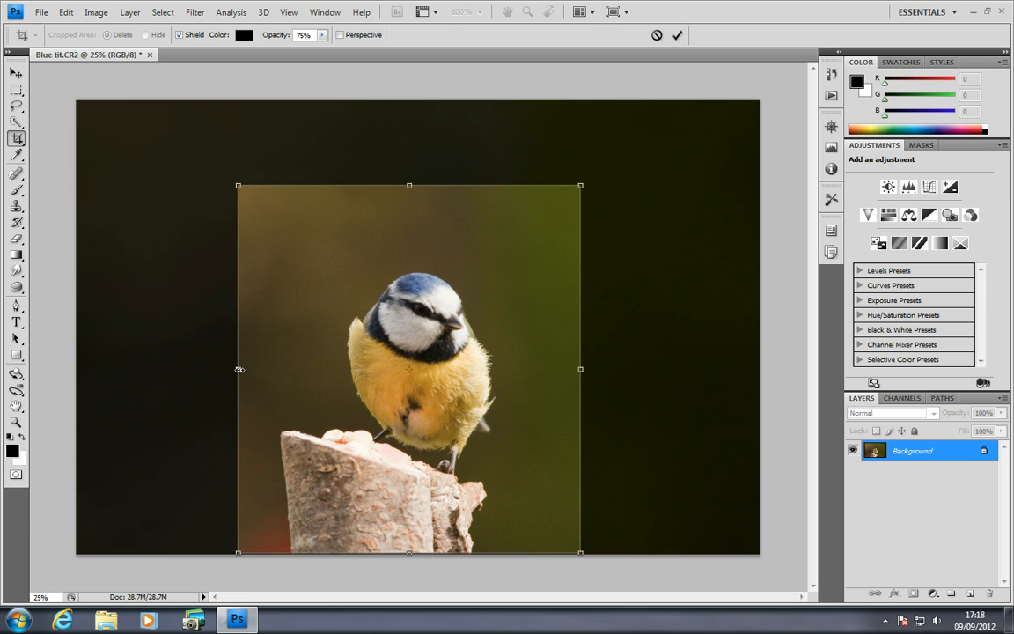
pyautogui.moveTo(242, 369); pyautogui.dragTo(255, 368)
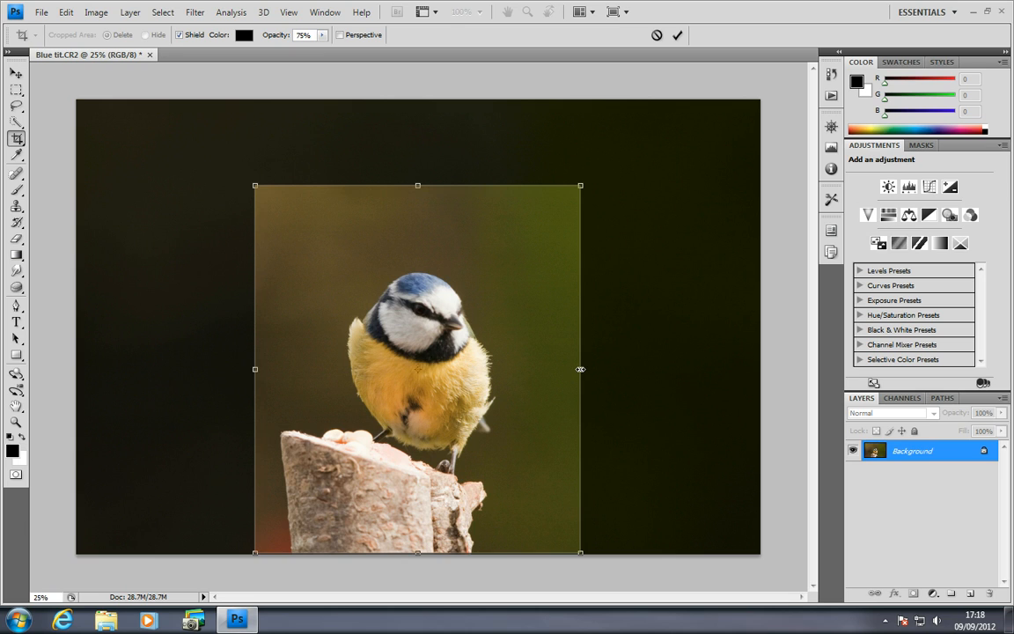
pyautogui.moveTo(578, 368); pyautogui.dragTo(575, 369)
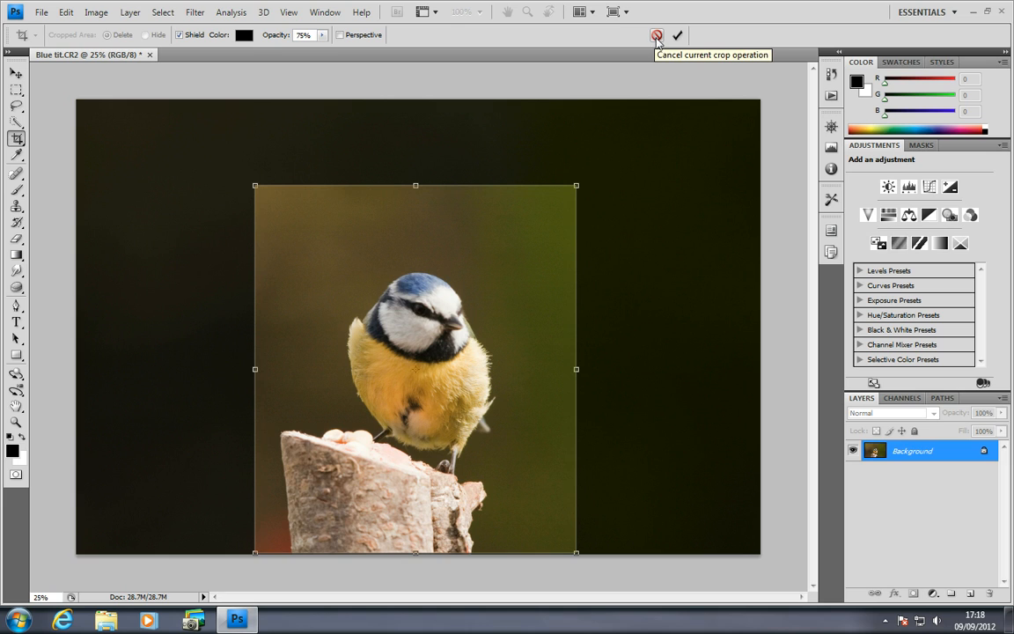
pyautogui.click(676, 35)
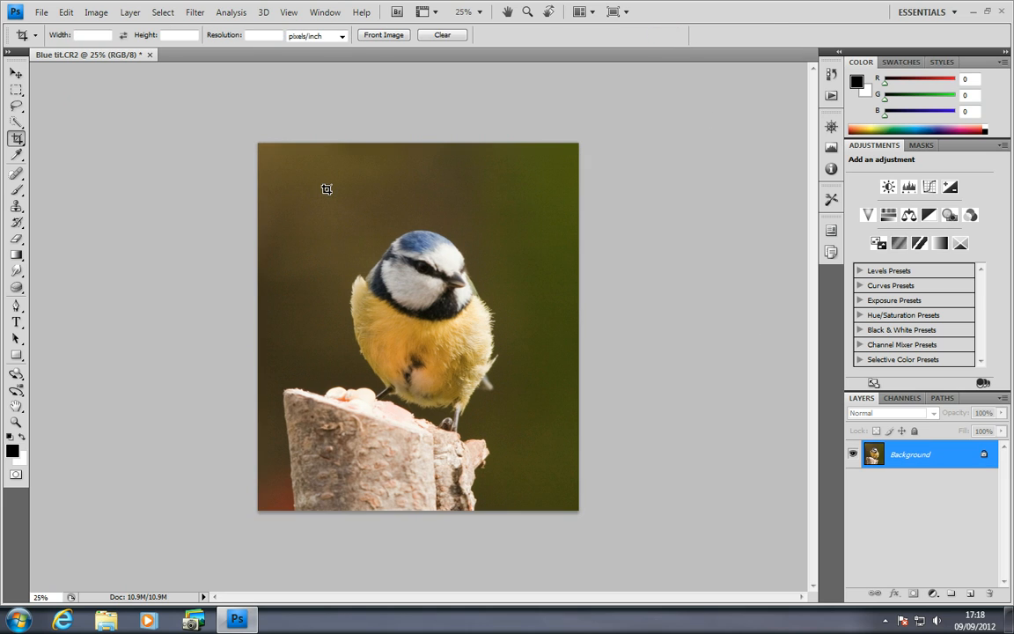
# Add a Levels adjustment layer named Levels 1 above the cropped photo, in Normal mode at 100% opacity
pyautogui.click(15, 422)
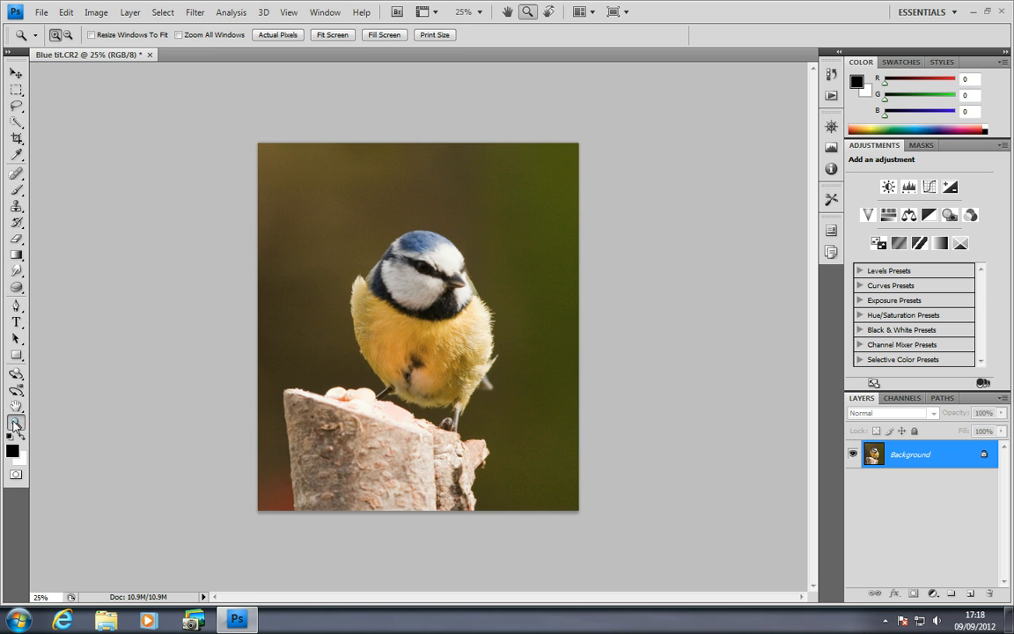
pyautogui.click(342, 311)
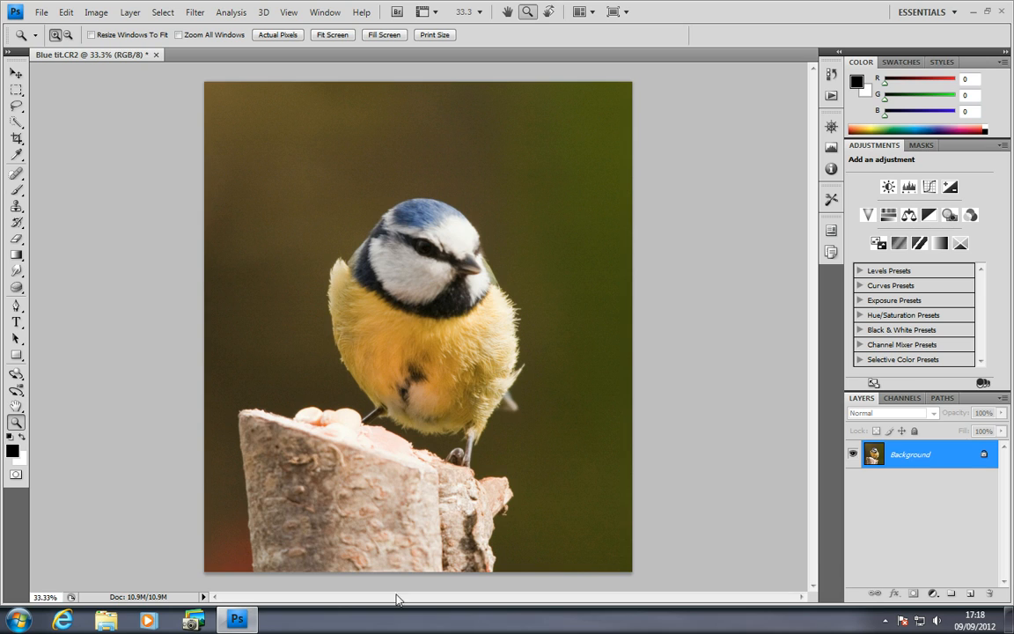
pyautogui.click(129, 12)
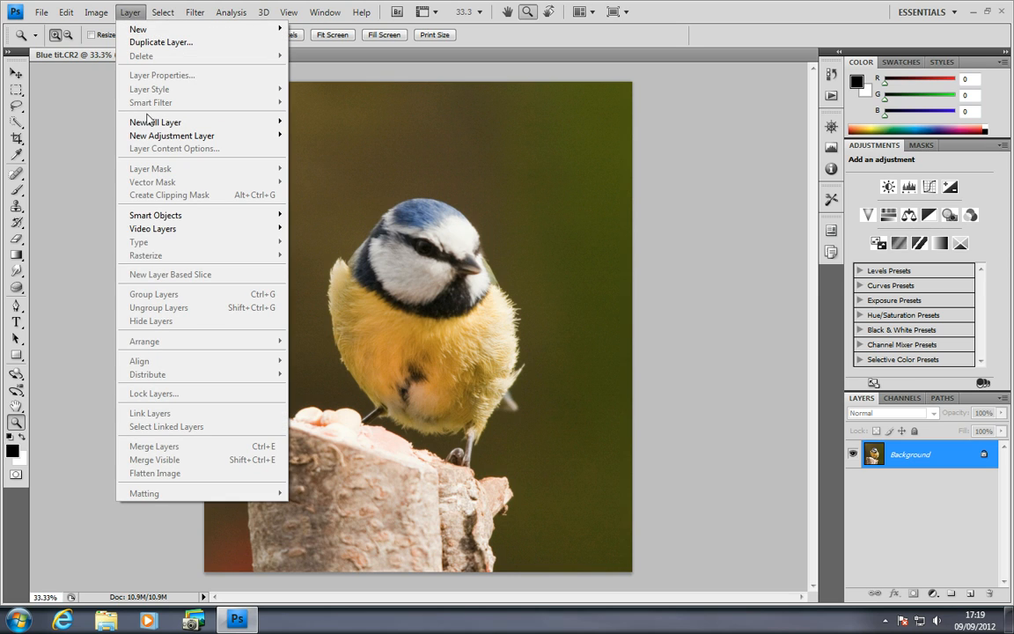
pyautogui.moveTo(162, 139)
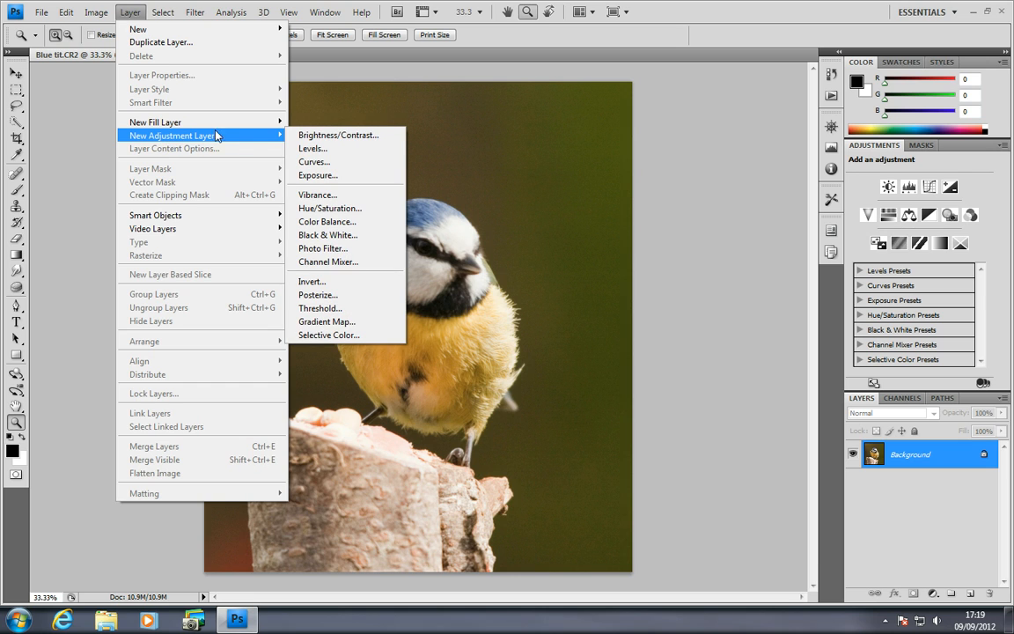
pyautogui.click(314, 150)
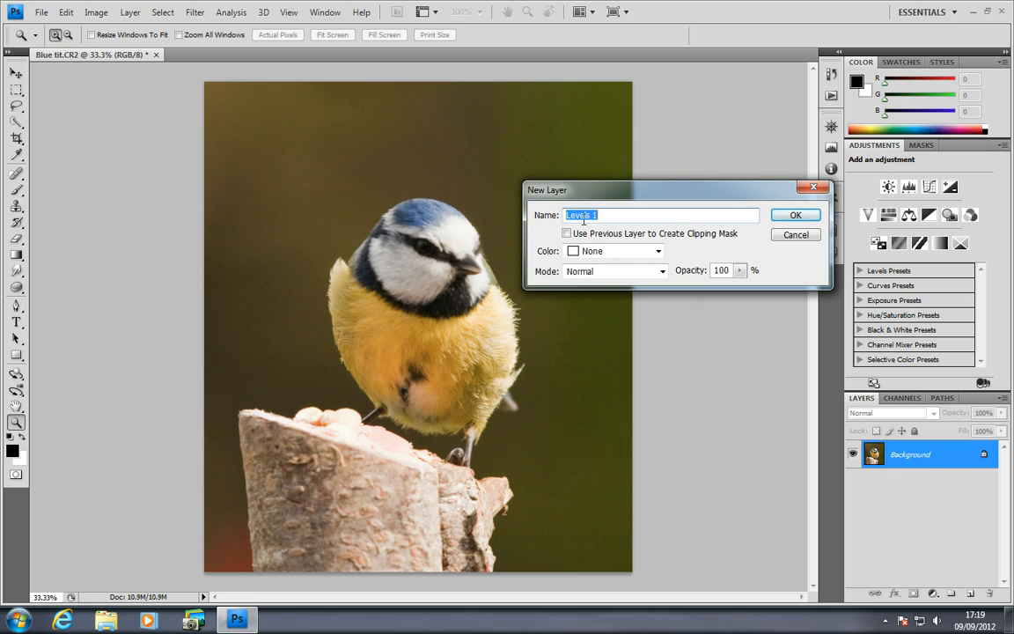
pyautogui.click(783, 220)
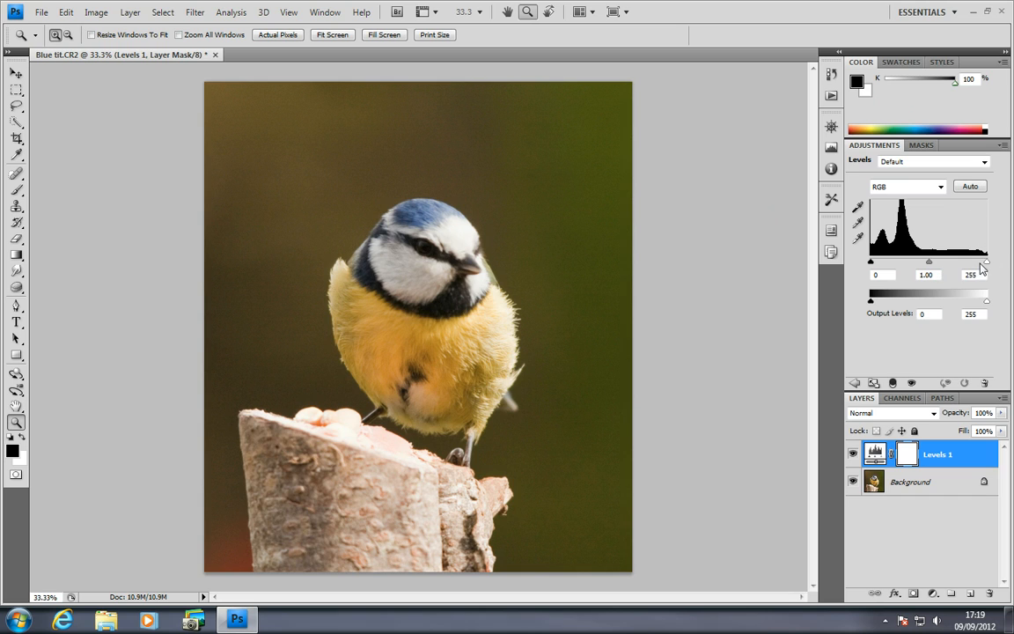
# Set the Levels input values to 6 for shadows, 0.91 for midtones and 236 for highlights
pyautogui.moveTo(985, 263); pyautogui.dragTo(978, 266)
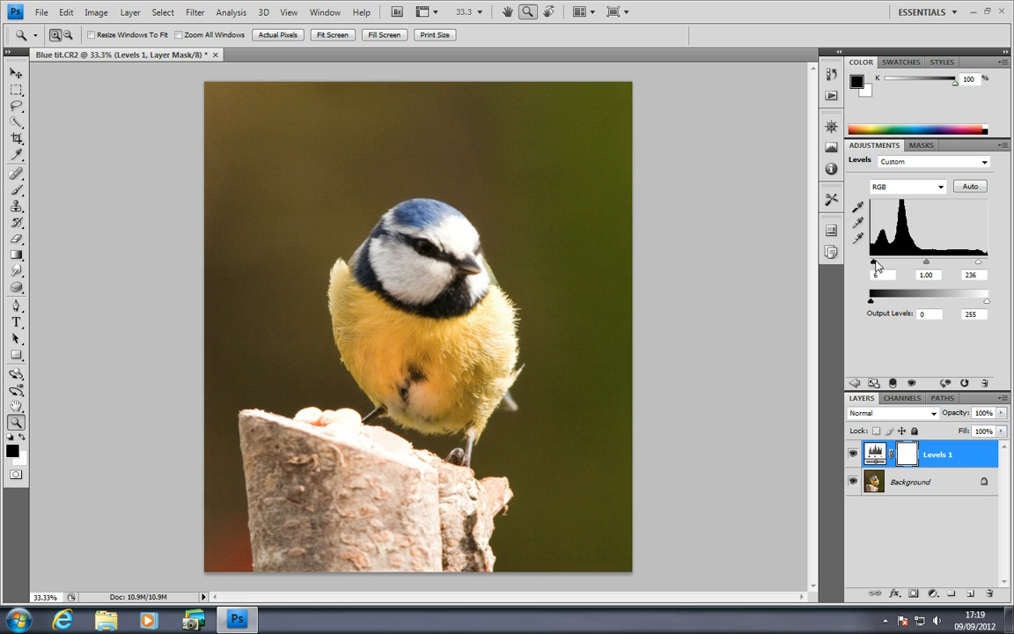
pyautogui.moveTo(872, 263)
pyautogui.mouseDown()
pyautogui.moveTo(884, 265)
pyautogui.moveTo(874, 269)
pyautogui.mouseUp()
pyautogui.moveTo(871, 267); pyautogui.dragTo(873, 267)
pyautogui.moveTo(925, 264); pyautogui.dragTo(930, 264)
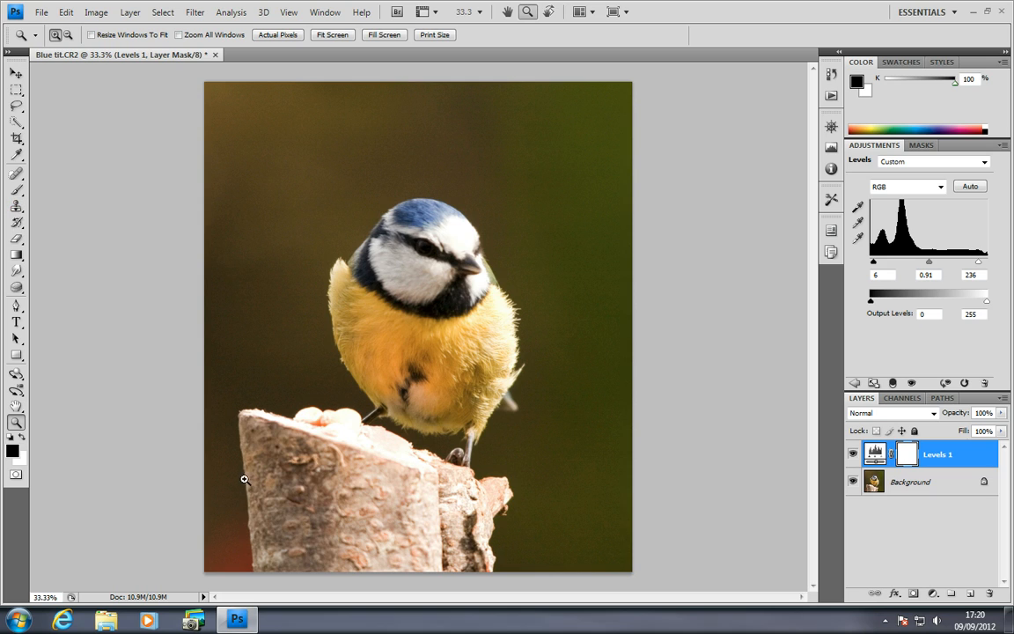
# Set up the Clone Stamp with a 139 px soft brush for retouching the red patch beside the log
pyautogui.click(253, 384)
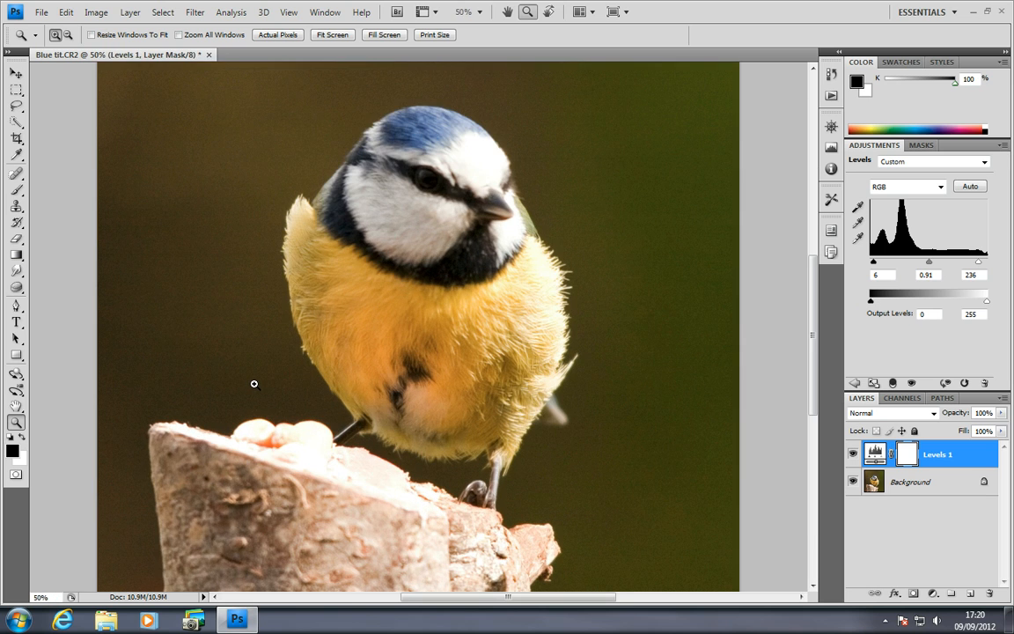
pyautogui.click(253, 384)
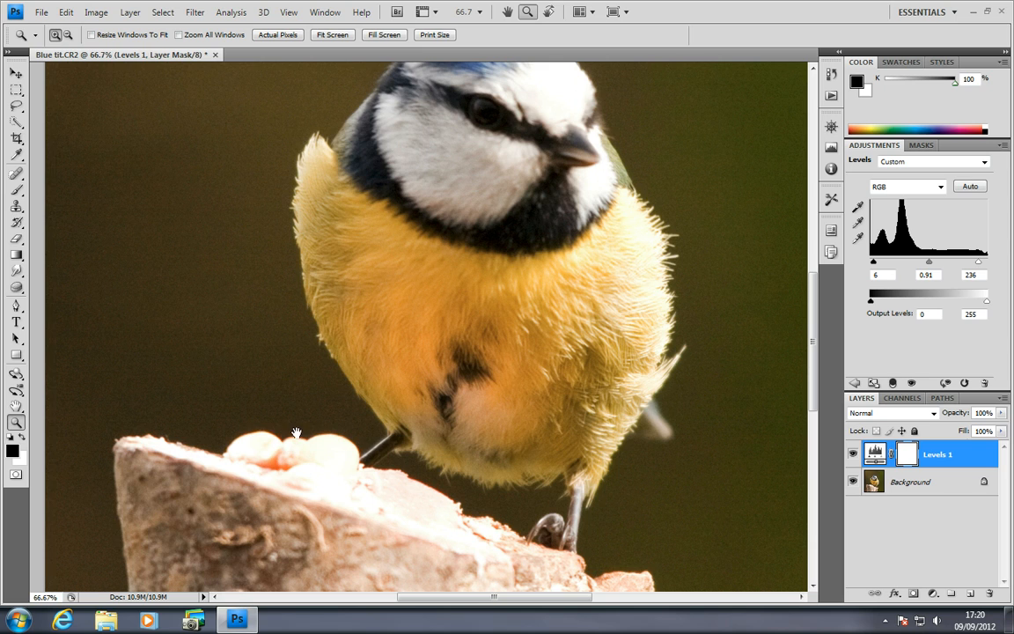
pyautogui.moveTo(308, 491); pyautogui.dragTo(426, 273)
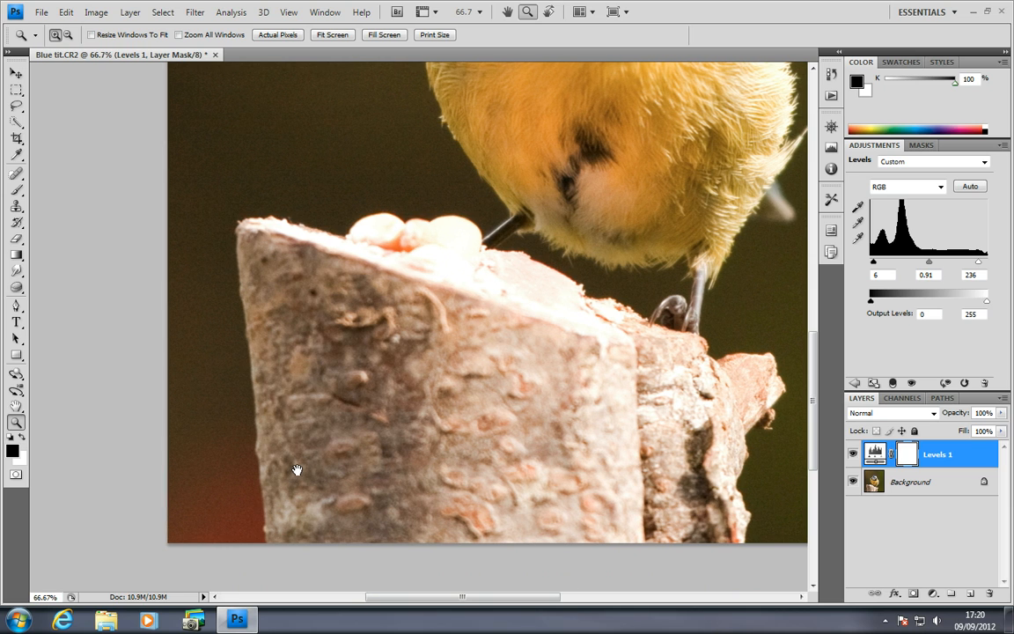
pyautogui.moveTo(294, 468); pyautogui.dragTo(359, 356)
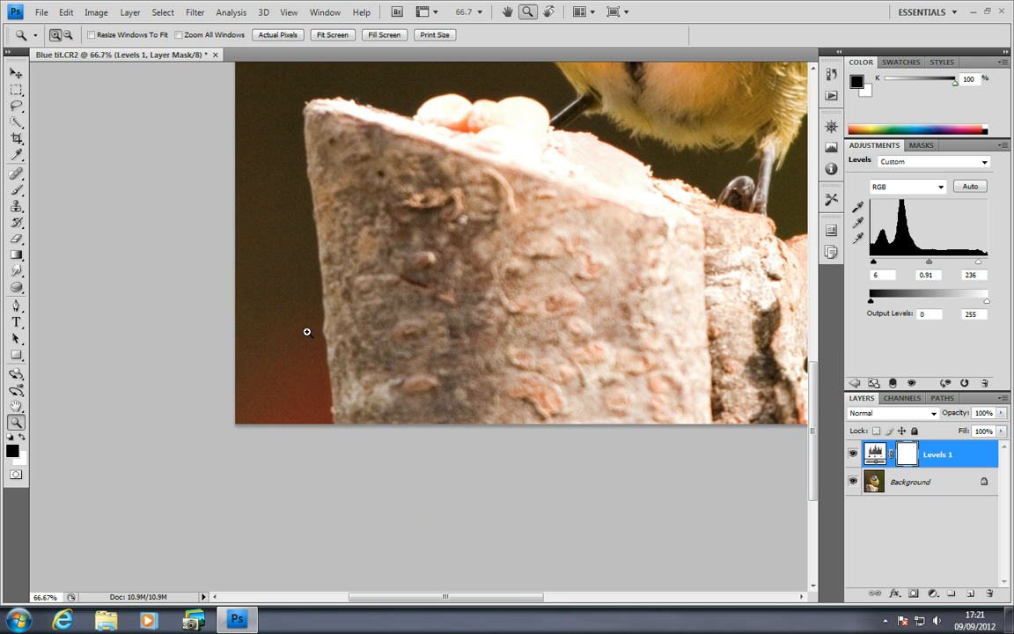
pyautogui.click(16, 206)
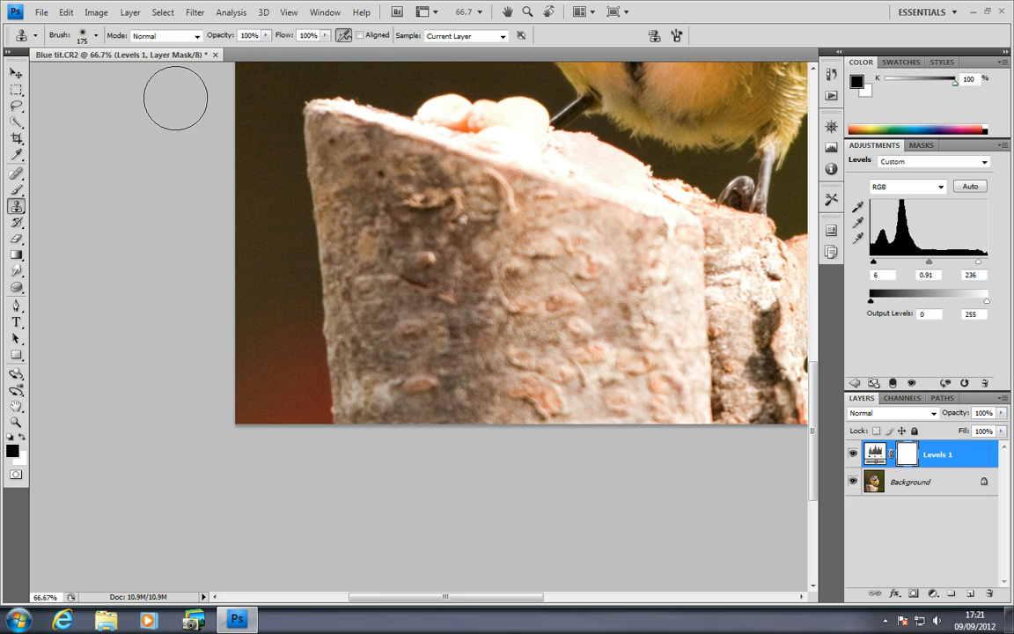
pyautogui.click(86, 34)
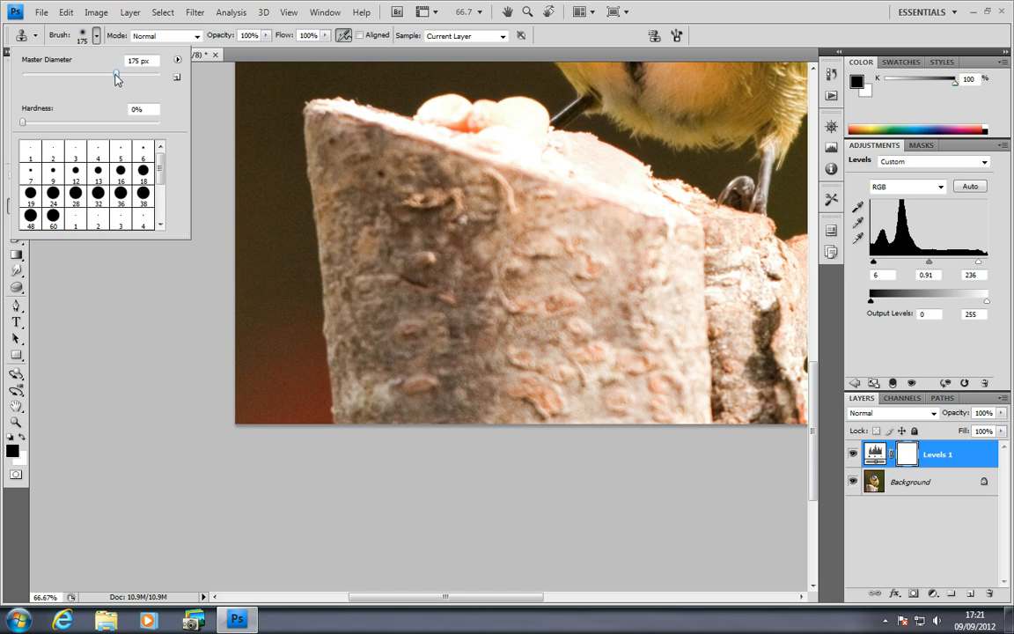
pyautogui.moveTo(117, 77); pyautogui.dragTo(104, 75)
pyautogui.click(92, 344)
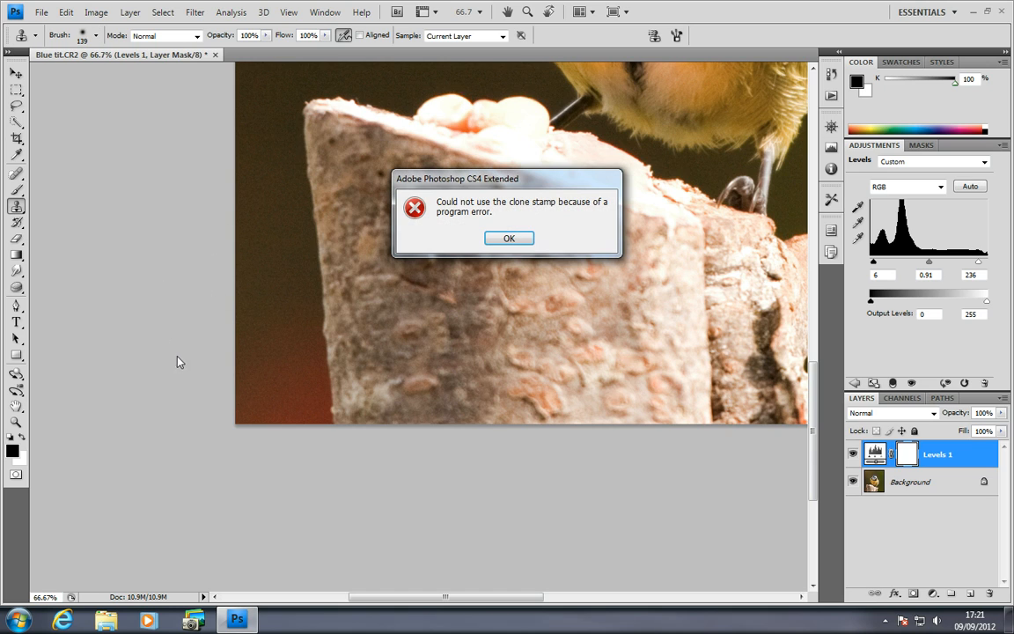
pyautogui.click(508, 237)
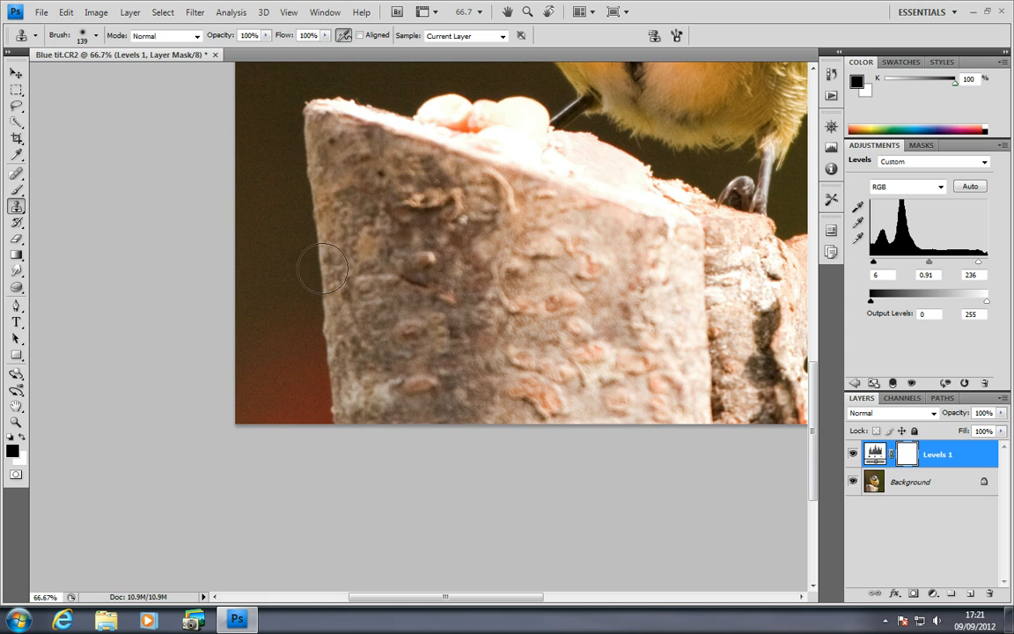
# Try cloning the dark background beside the log with the Levels layer mask active, and undo the stamp marks
pyautogui.keyDown('alt'); pyautogui.click(269, 241); pyautogui.keyUp('alt')
pyautogui.click(271, 242)
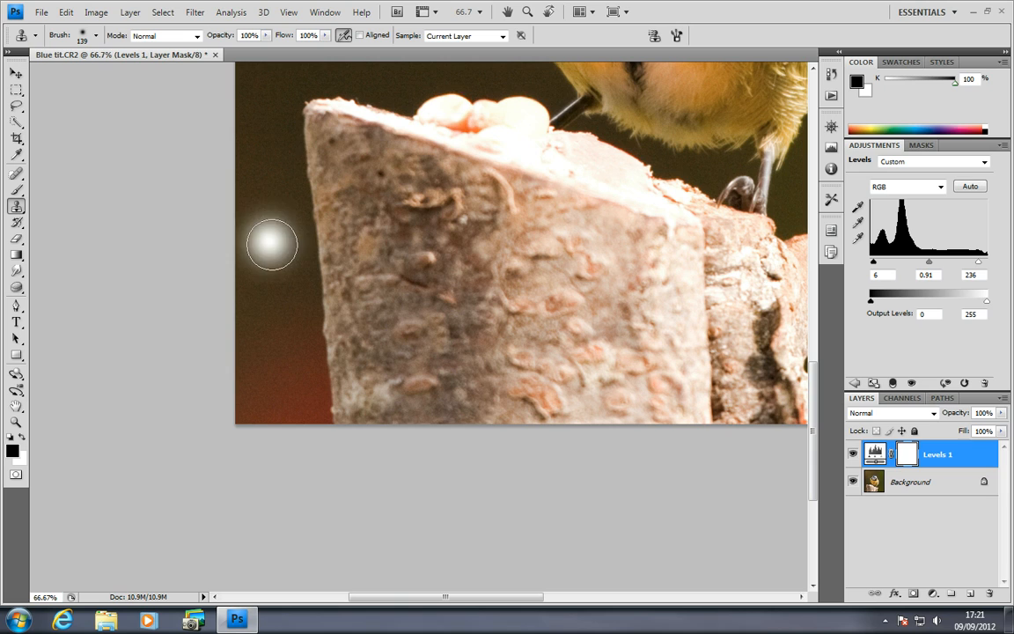
pyautogui.click(248, 398)
pyautogui.hotkey('ctrl', 'z')
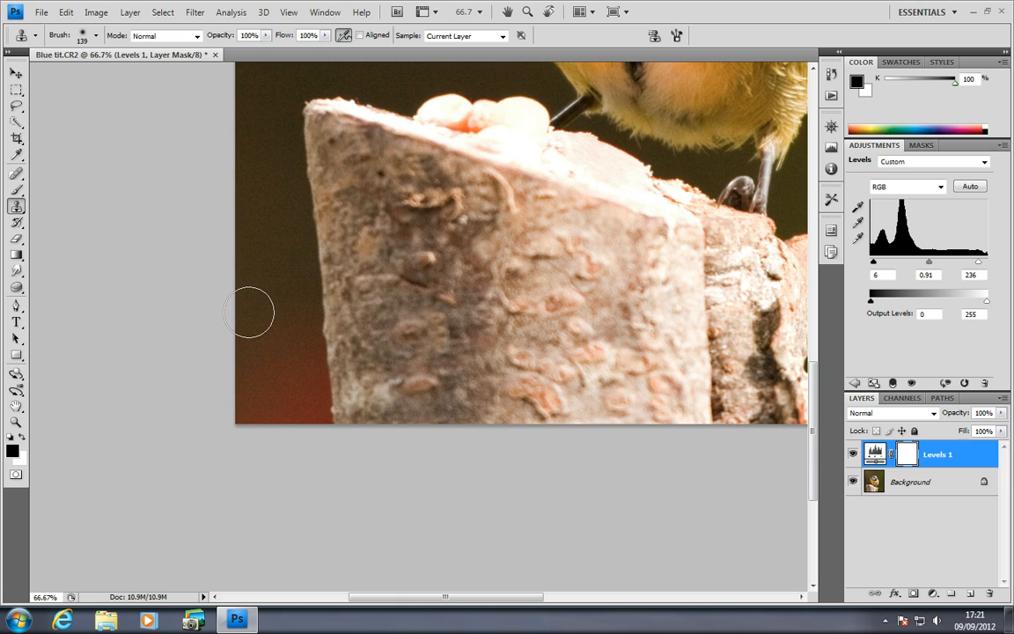
pyautogui.click(250, 310)
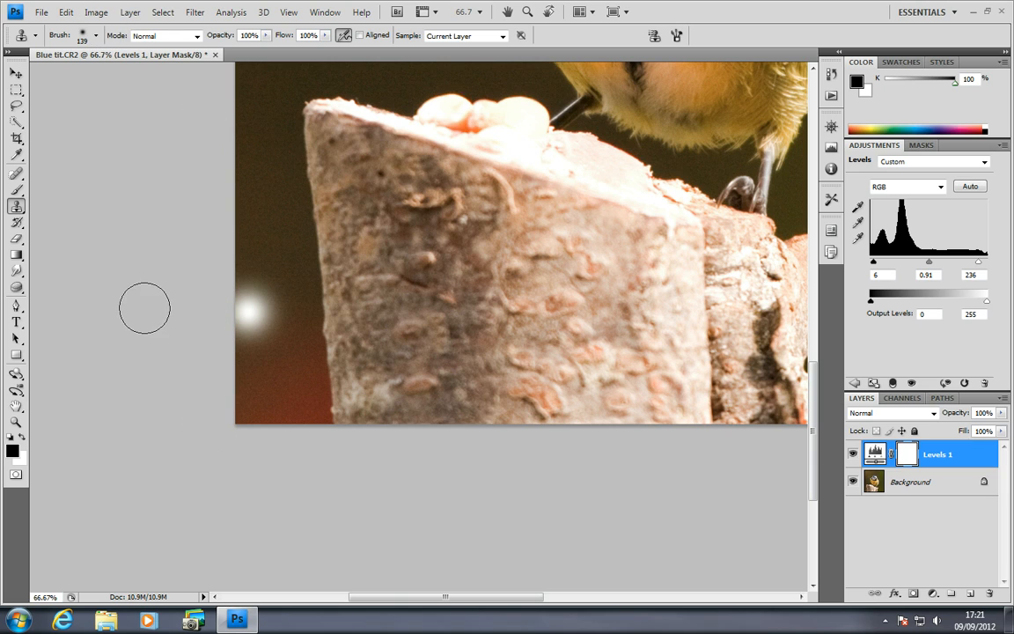
pyautogui.hotkey('ctrl', 'z')
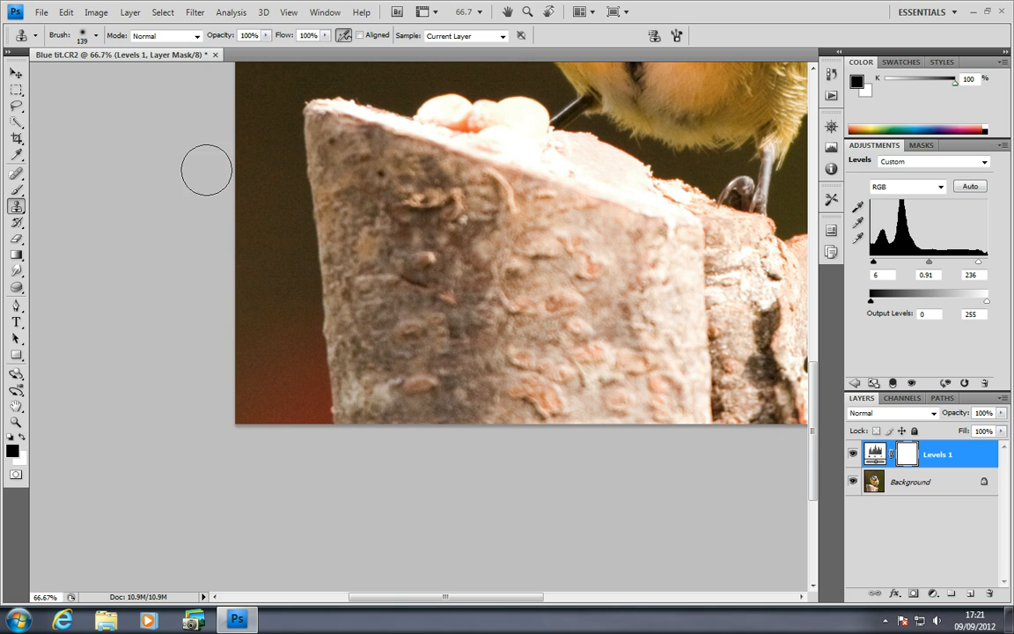
# Flatten the image and clone the dark background beside the log over the red patch near the photo's lower-left corner
pyautogui.click(129, 12)
pyautogui.click(152, 472)
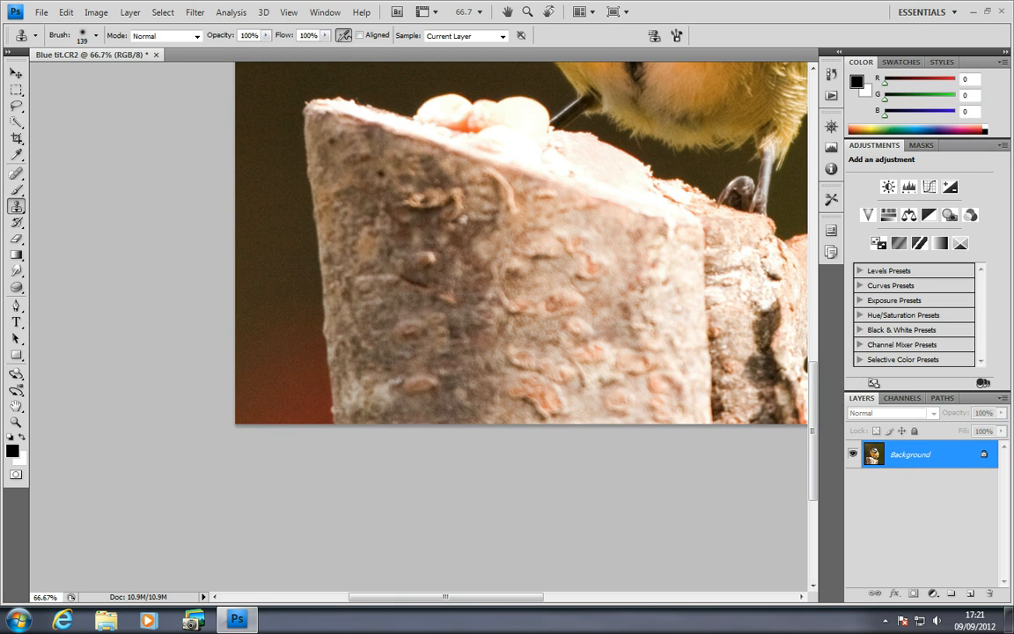
pyautogui.keyDown('alt'); pyautogui.click(273, 238); pyautogui.keyUp('alt')
pyautogui.moveTo(278, 337); pyautogui.dragTo(263, 353)
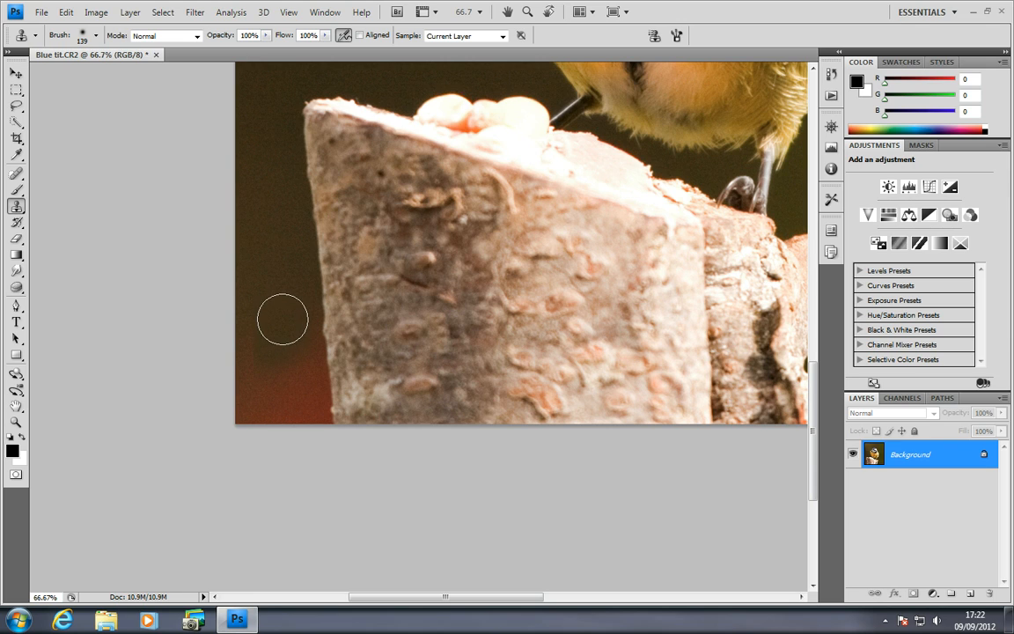
pyautogui.moveTo(292, 368); pyautogui.dragTo(300, 412)
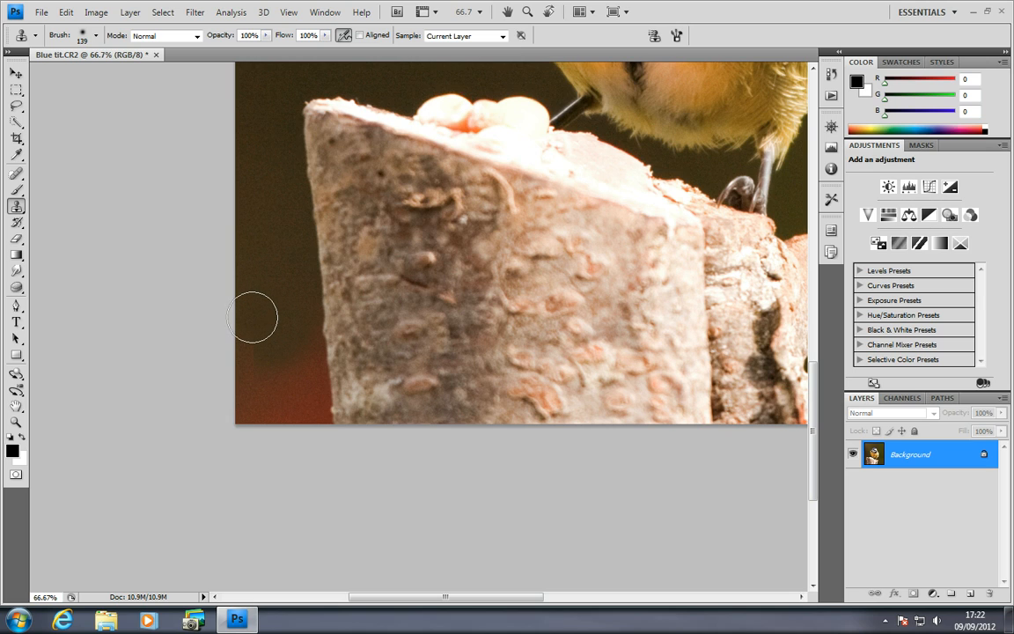
pyautogui.moveTo(253, 317)
pyautogui.mouseDown()
pyautogui.moveTo(250, 349)
pyautogui.moveTo(269, 295)
pyautogui.mouseUp()
pyautogui.keyDown('alt'); pyautogui.click(275, 247); pyautogui.keyUp('alt')
pyautogui.moveTo(270, 298); pyautogui.dragTo(267, 335)
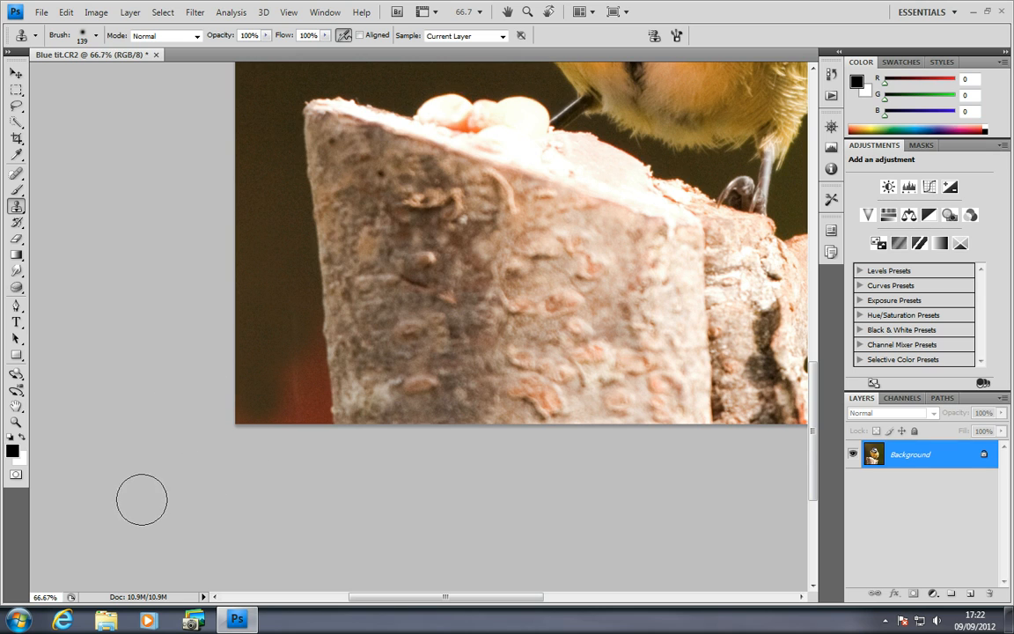
# Add a Hue/Saturation adjustment layer named Hue/Saturation 1 in Normal mode at 100% opacity, with the whole photo in view
pyautogui.click(15, 422)
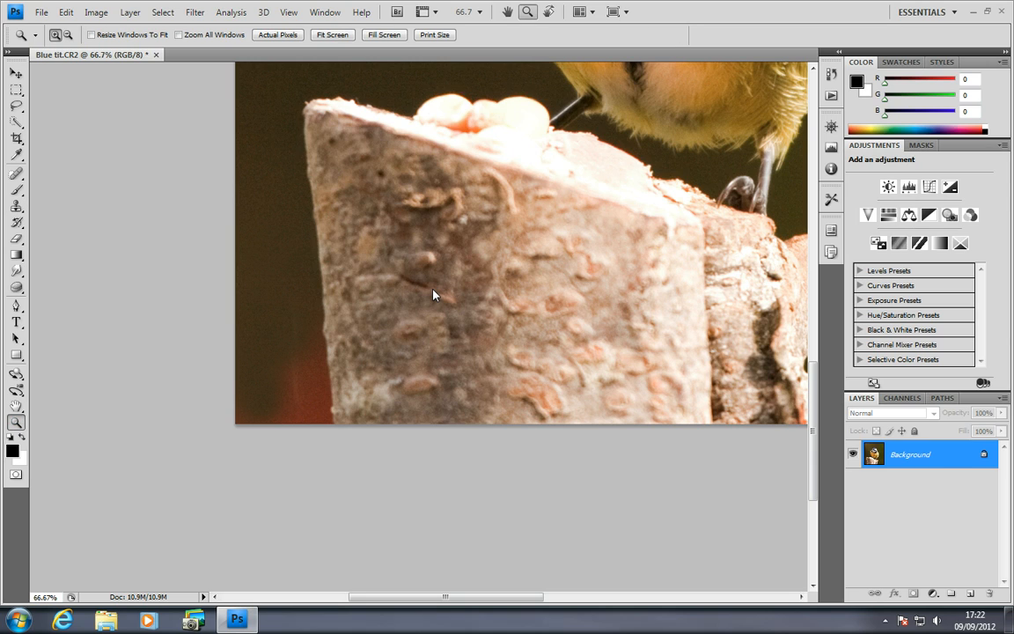
pyautogui.press('alt')
pyautogui.keyDown('alt'); pyautogui.click(432, 289); pyautogui.keyUp('alt')
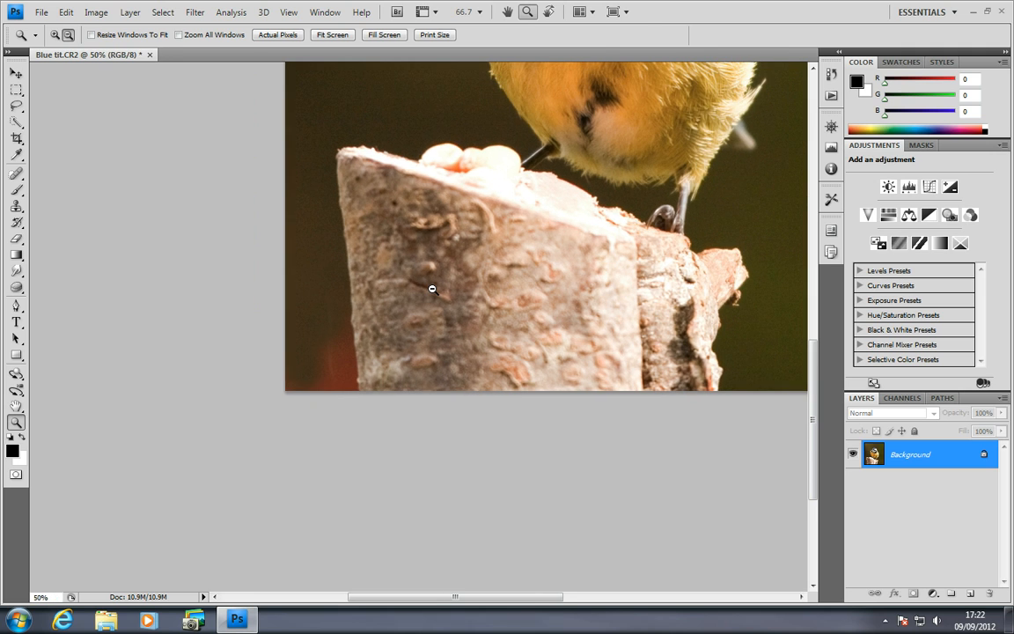
pyautogui.keyDown('alt'); pyautogui.click(432, 289); pyautogui.keyUp('alt')
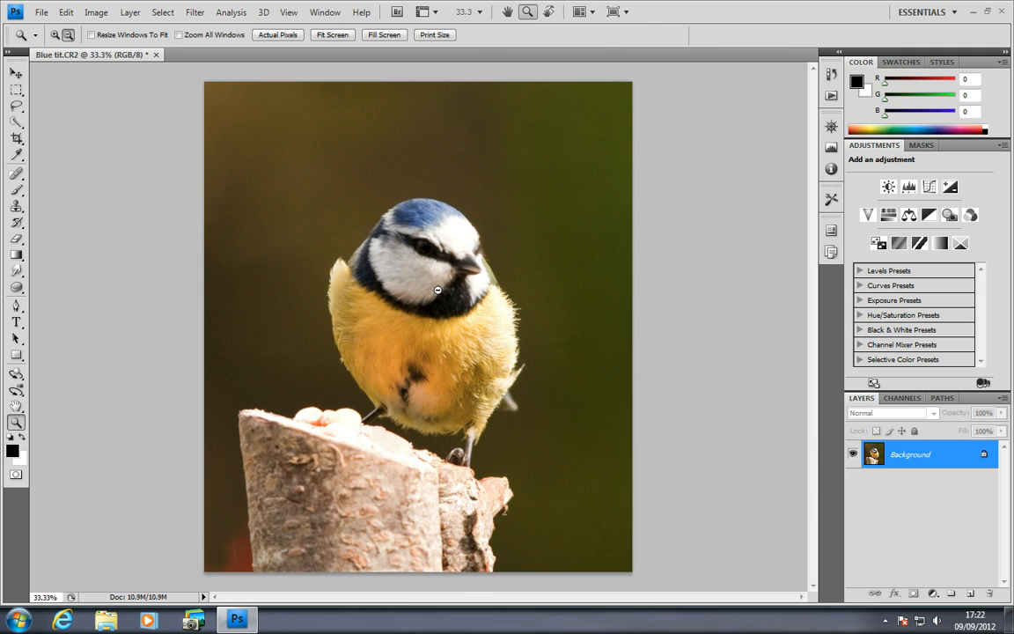
pyautogui.keyDown('alt'); pyautogui.click(451, 295); pyautogui.keyUp('alt')
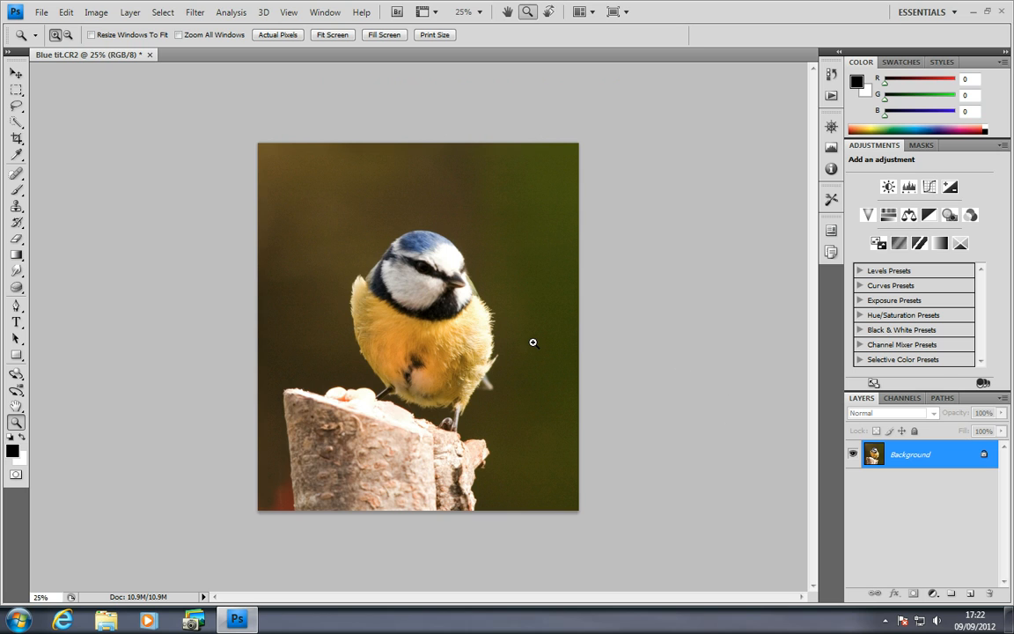
pyautogui.click(129, 12)
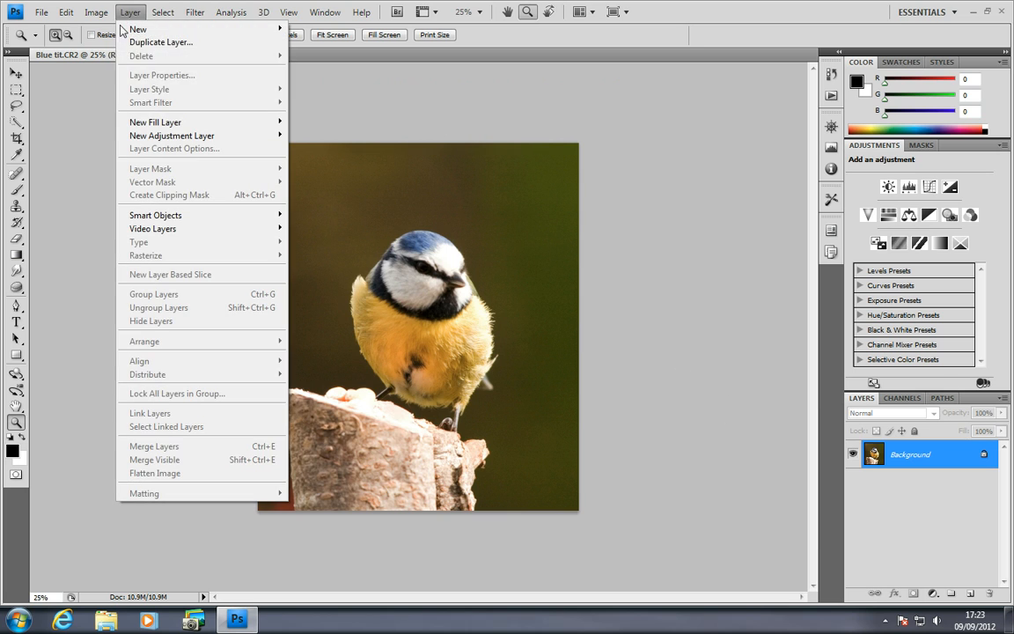
pyautogui.moveTo(163, 137)
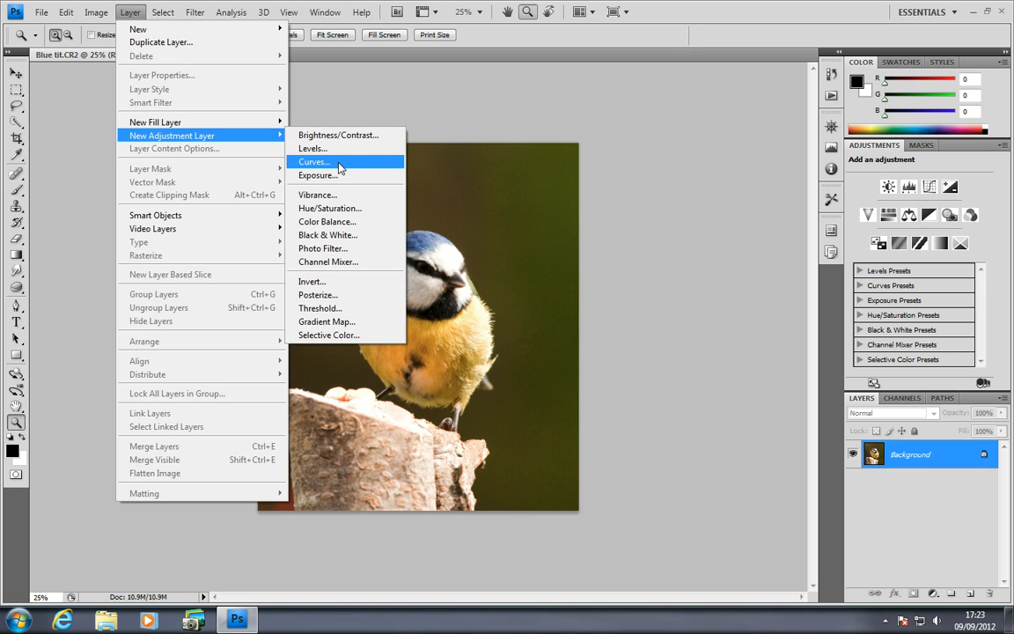
pyautogui.click(319, 211)
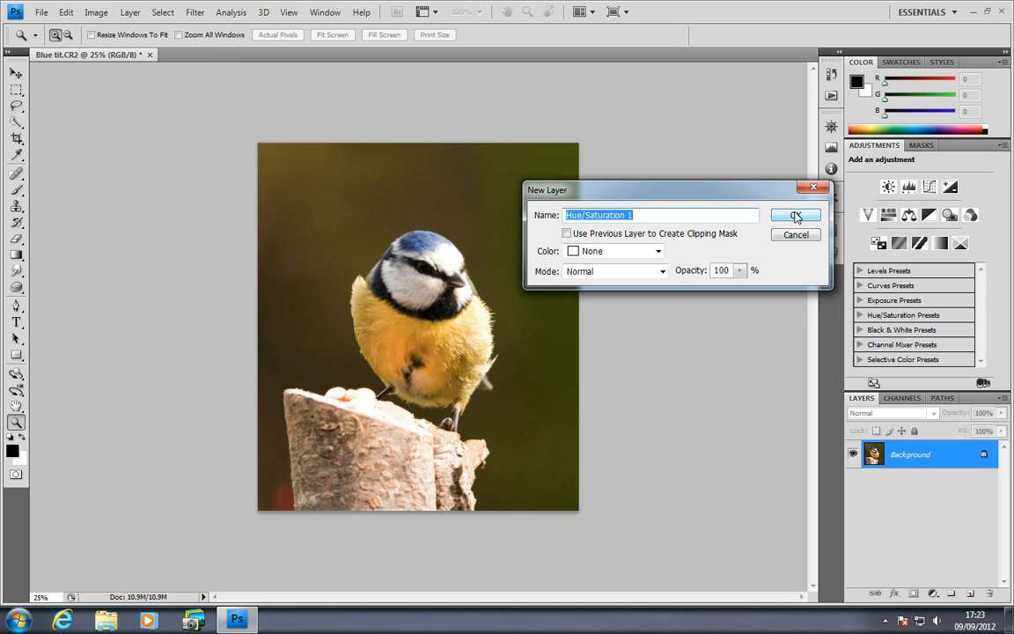
pyautogui.click(795, 216)
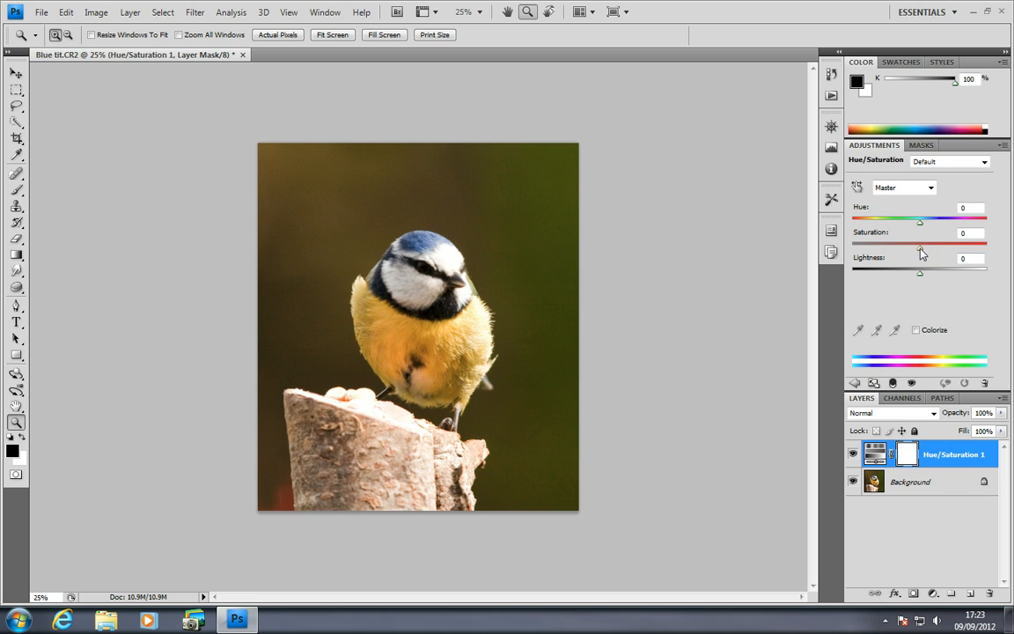
# Lower the Master saturation slightly below zero and flatten the adjustment into the photo
pyautogui.moveTo(920, 253); pyautogui.dragTo(927, 252)
pyautogui.moveTo(927, 250); pyautogui.dragTo(903, 250)
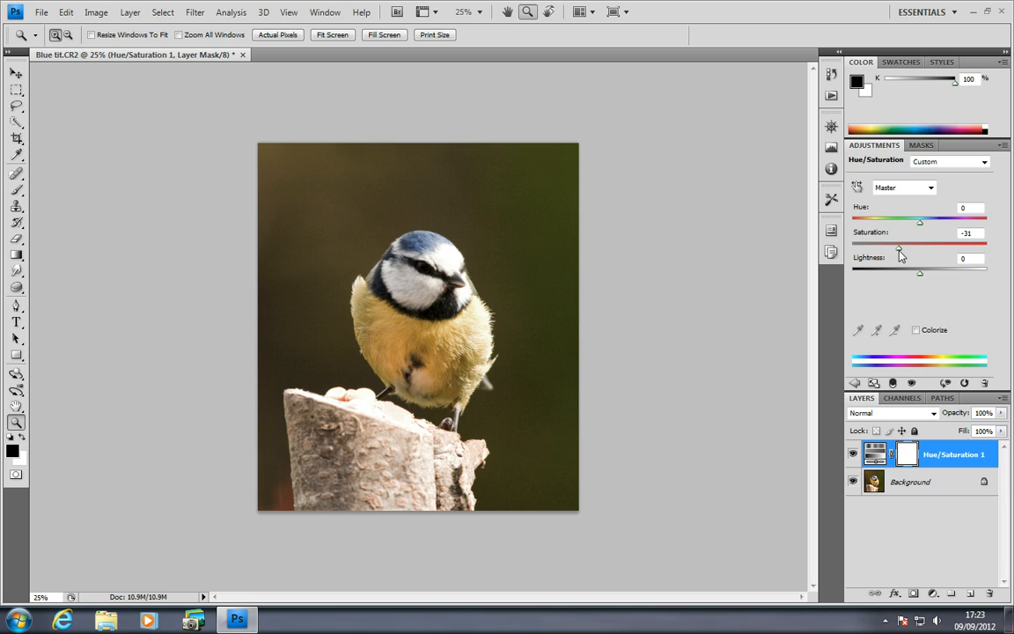
pyautogui.moveTo(899, 255); pyautogui.dragTo(910, 254)
pyautogui.moveTo(910, 247); pyautogui.dragTo(913, 246)
pyautogui.click(130, 15)
pyautogui.click(144, 471)
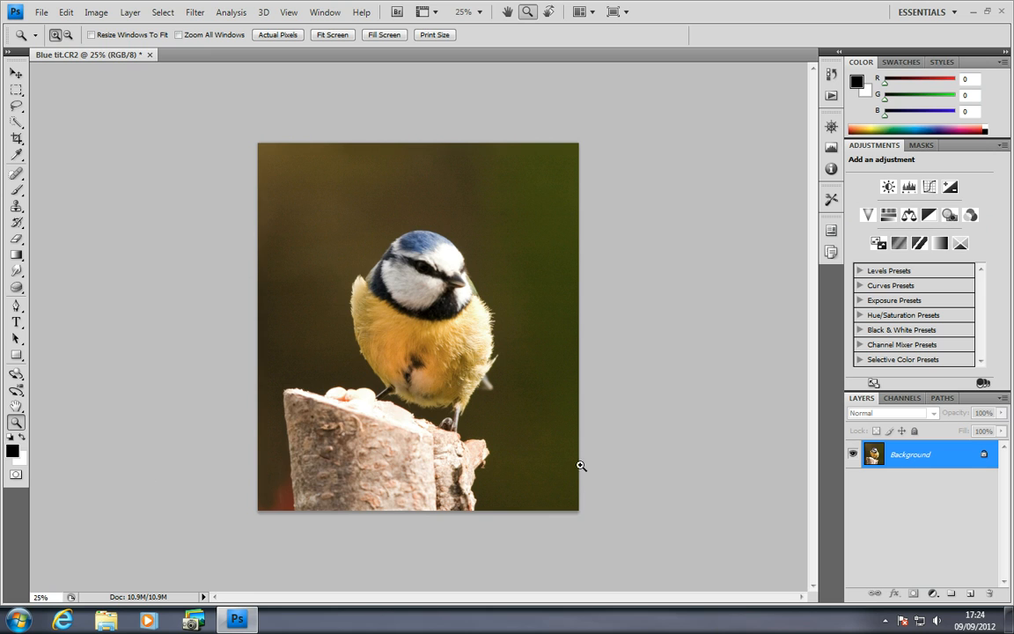
# Sharpen the photo with Unsharp Mask, using an amount slightly under 117%, a 1.1-pixel radius and a threshold of 0 levels
pyautogui.click(192, 13)
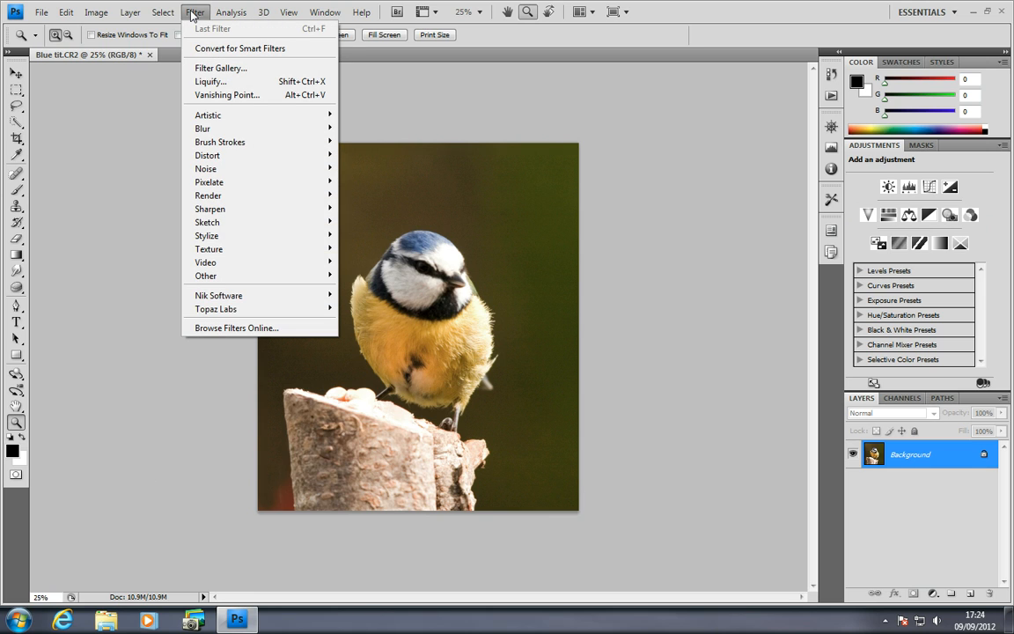
pyautogui.moveTo(220, 214)
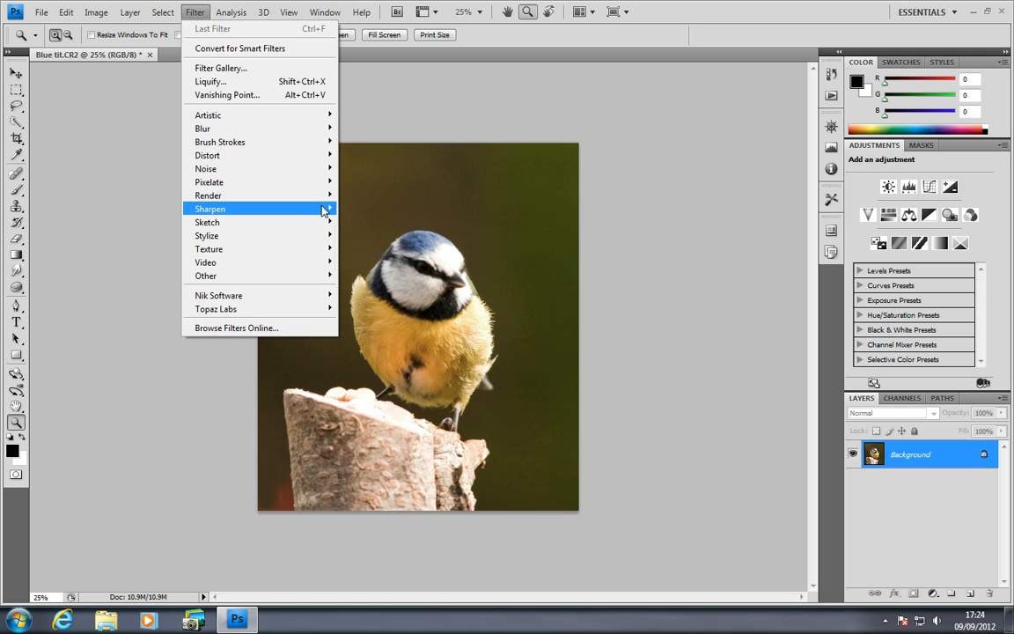
pyautogui.moveTo(326, 209)
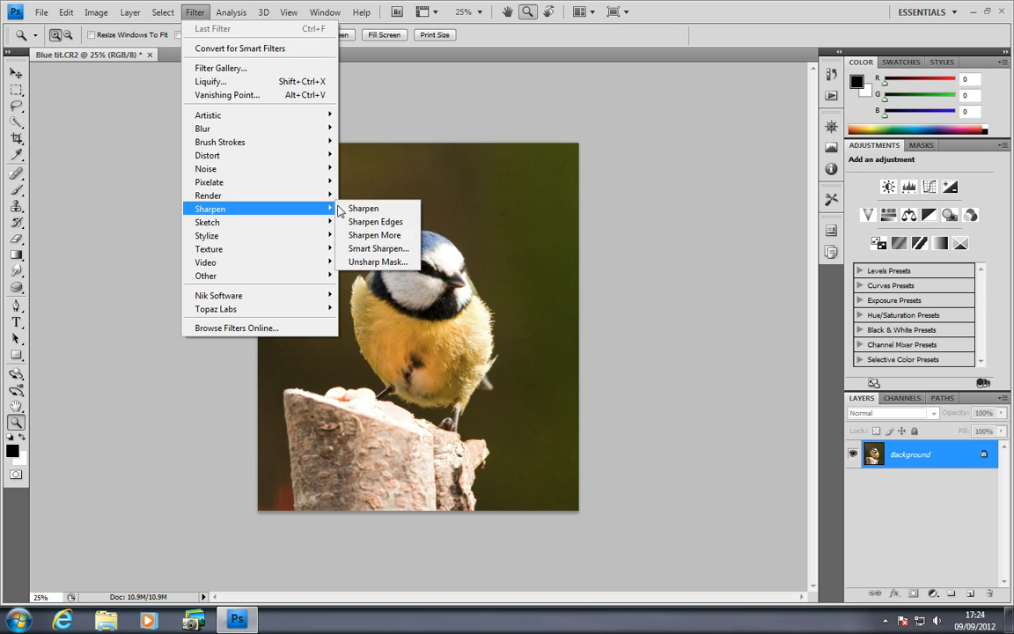
pyautogui.click(373, 262)
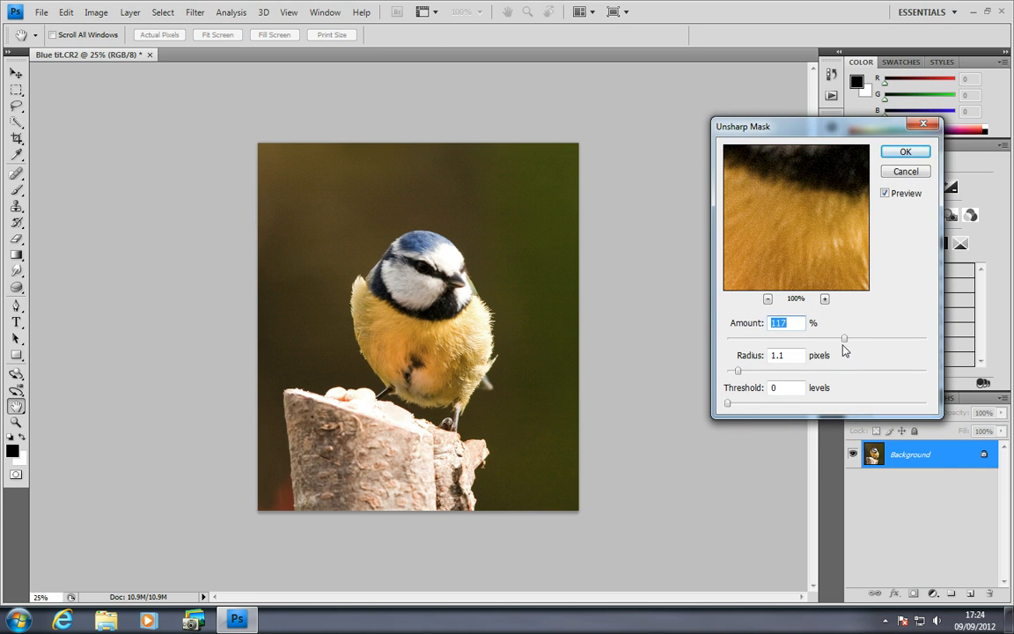
pyautogui.moveTo(843, 340); pyautogui.dragTo(835, 340)
pyautogui.click(885, 194)
pyautogui.click(904, 153)
pyautogui.press('z')
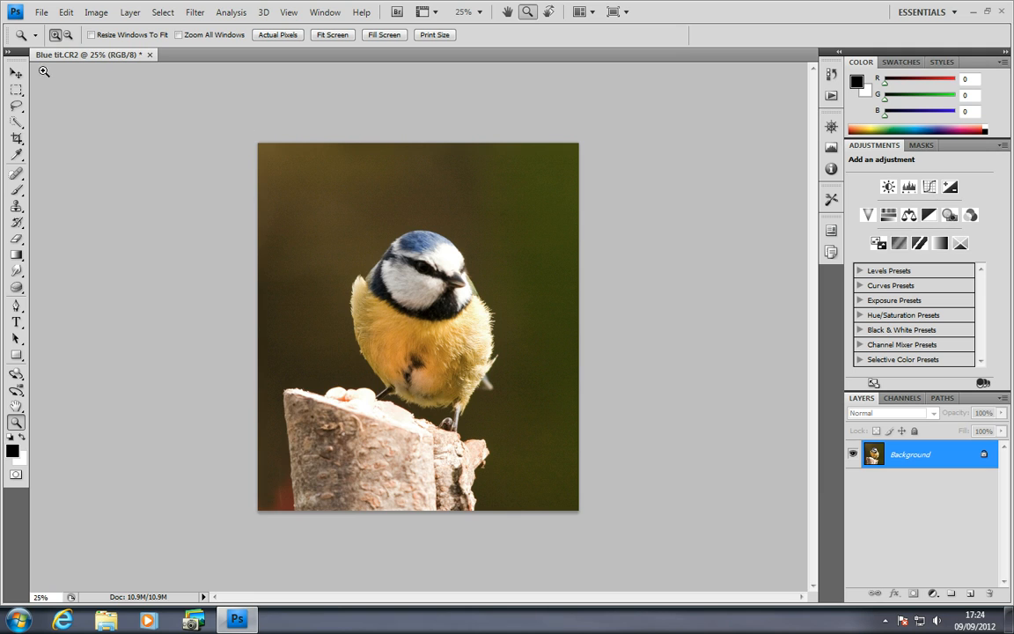
# Save the photo as the JPEG "Blue tit" in Images for tutorials, with Maximum quality 12 and the Baseline ("Standard") format
pyautogui.click(40, 16)
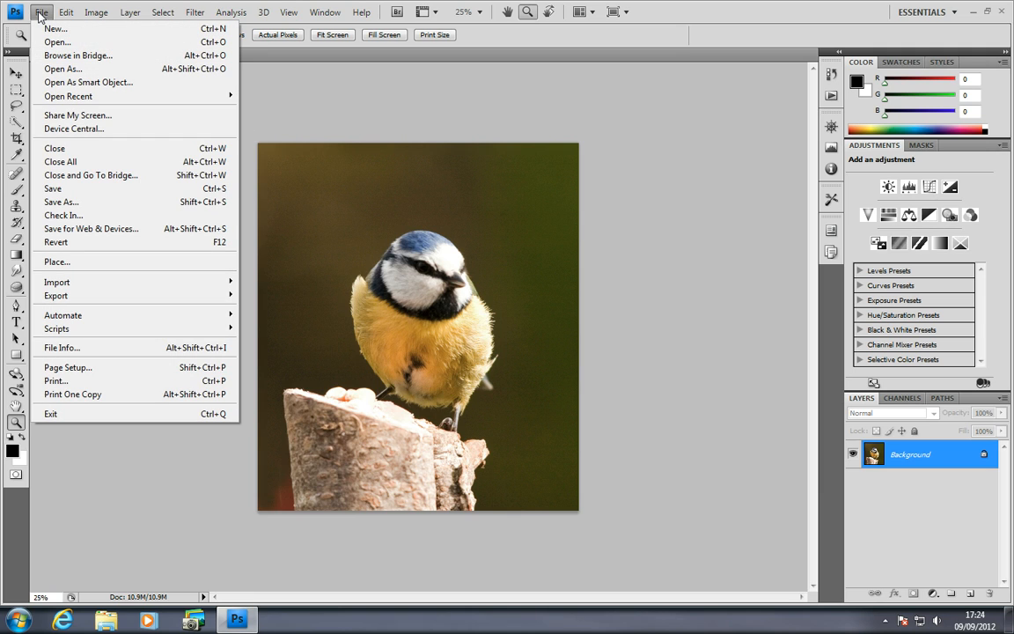
pyautogui.click(72, 208)
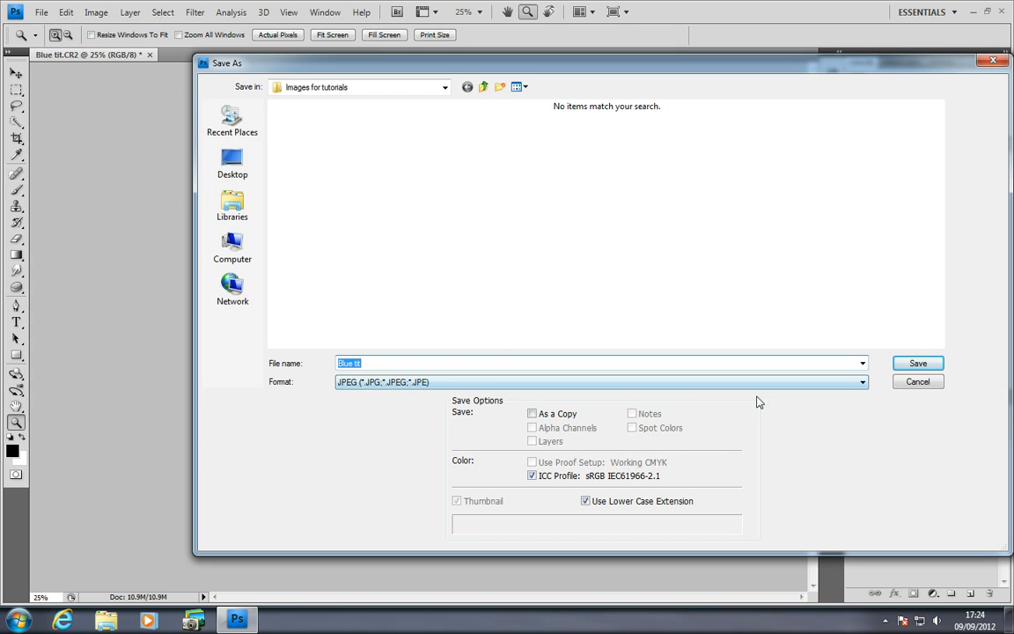
pyautogui.click(862, 382)
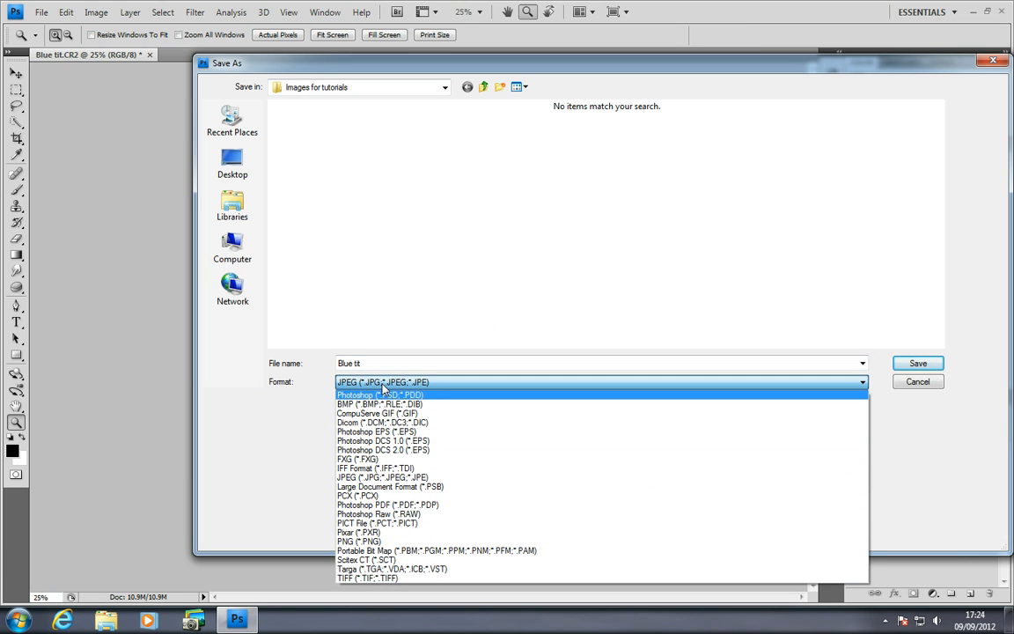
pyautogui.click(382, 477)
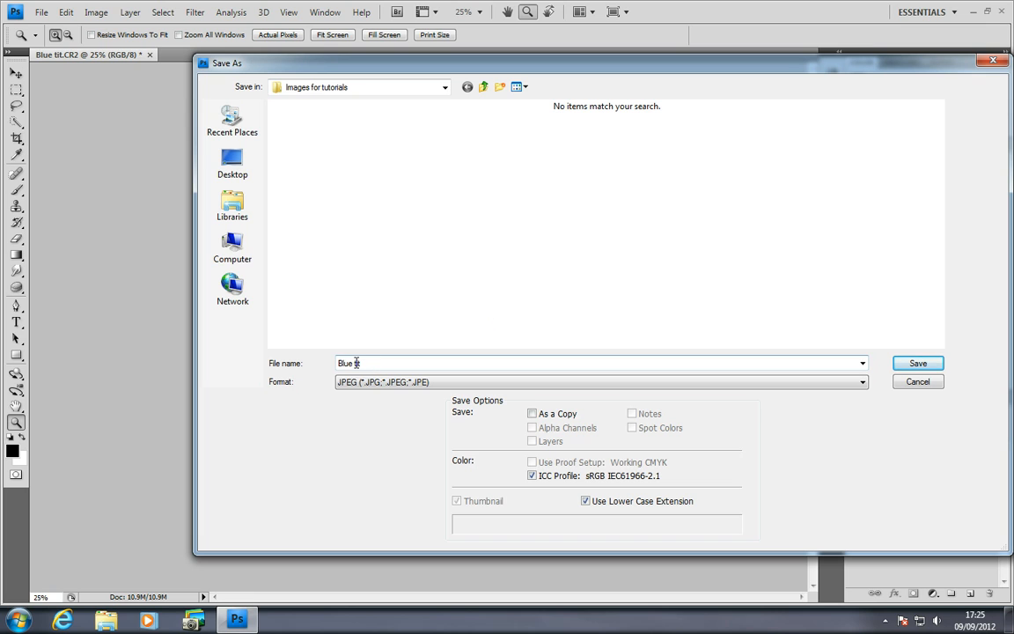
pyautogui.click(915, 363)
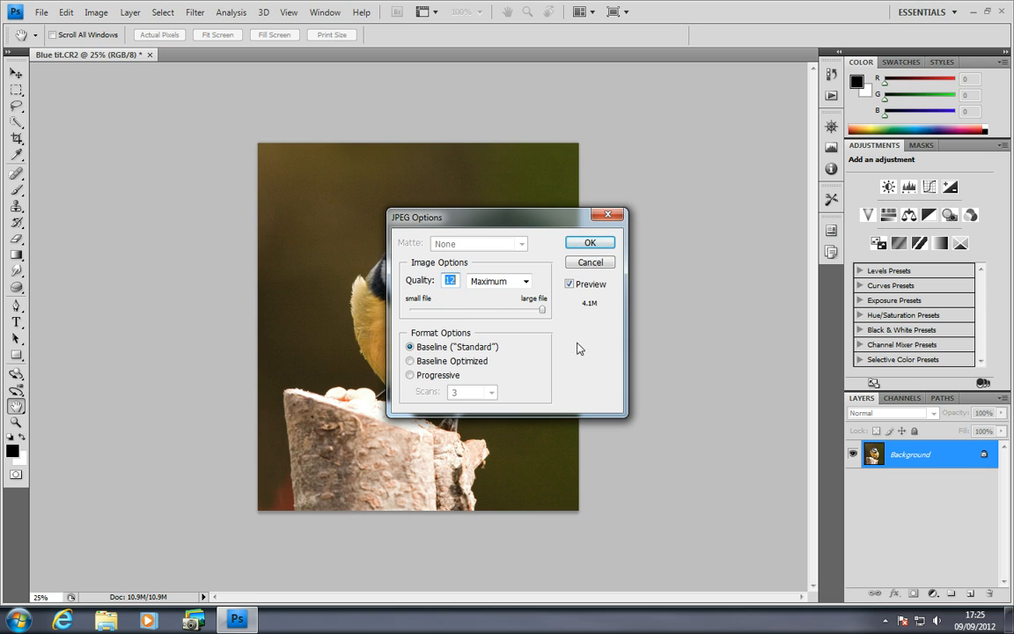
pyautogui.click(587, 245)
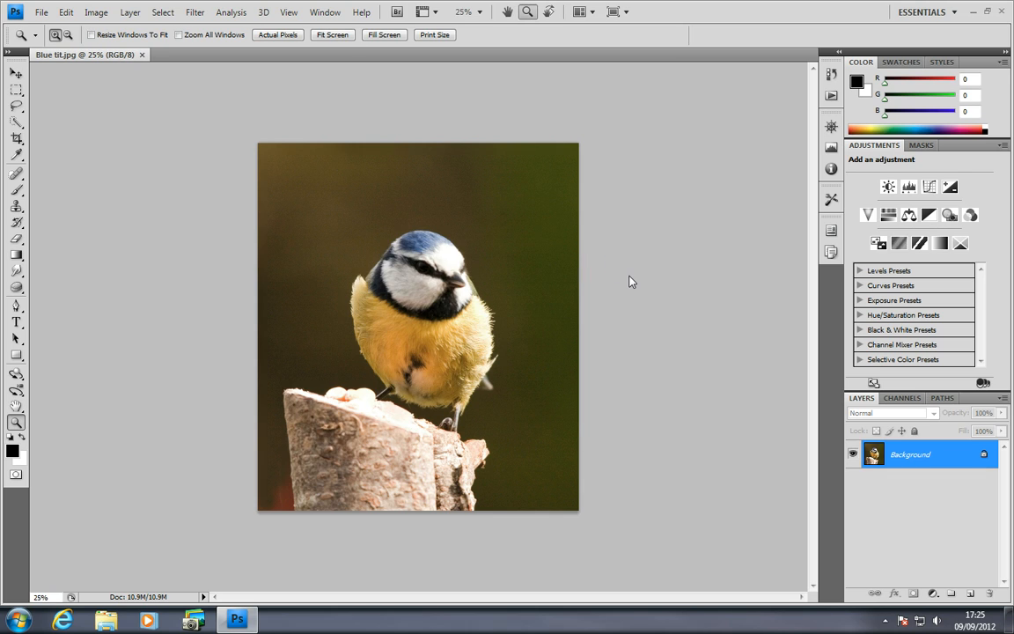